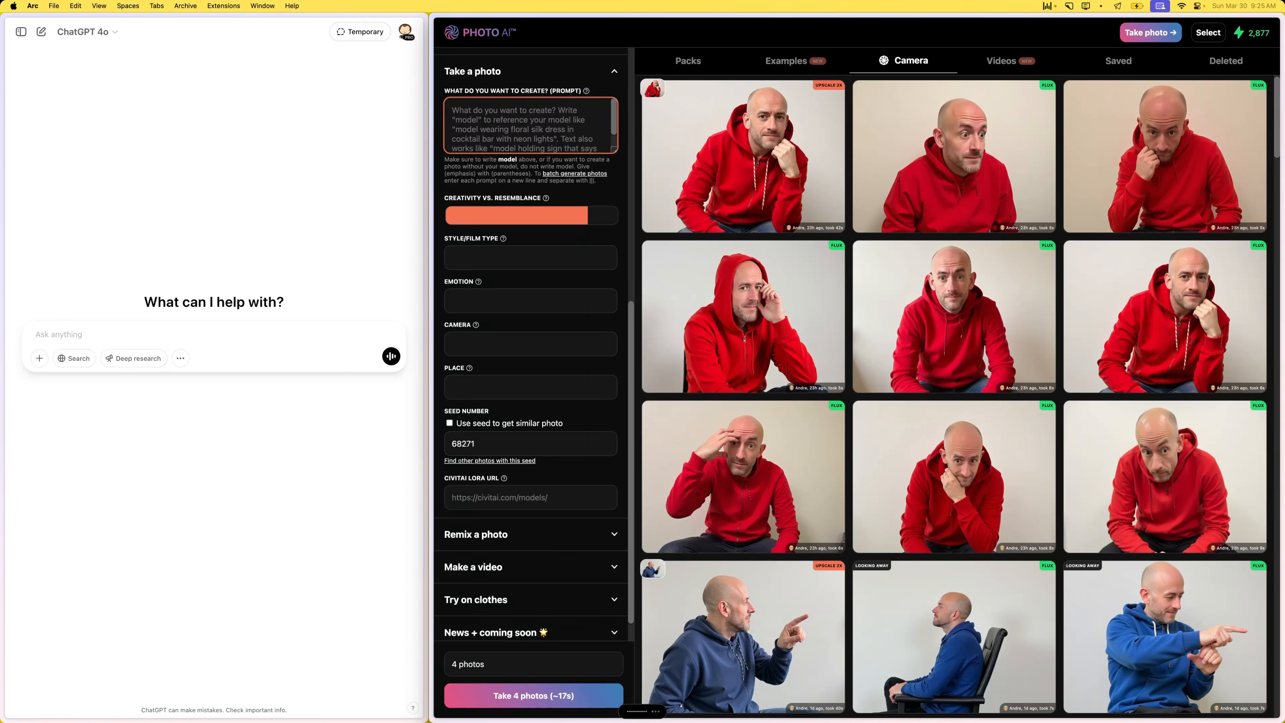
- Generate 4 photos with high resemblance: "Model sitting on a chair with a plain background, going completely crazy. Hands in the air, insane look."
{"action": "type", "text": "Model sitting on a chair with a plain background going completely crazy. Hands in the air, insane look."}
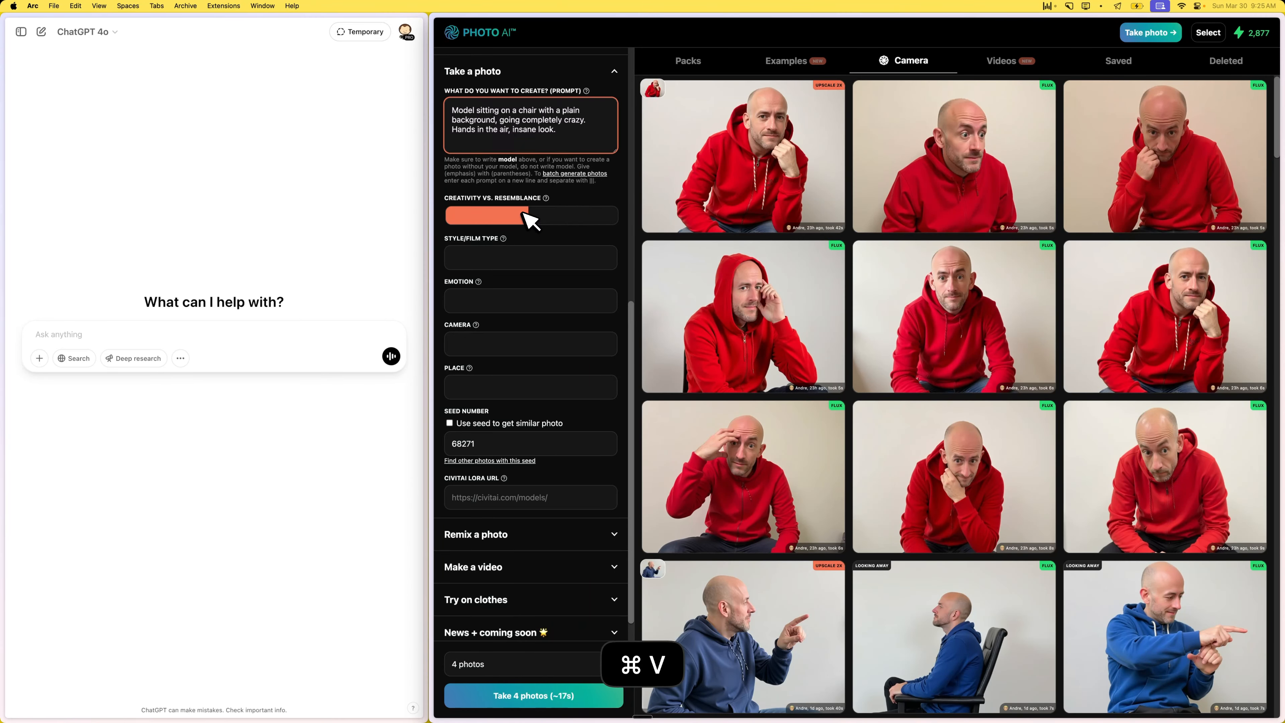
{"action": "left_click", "coordinate": [590, 216]}
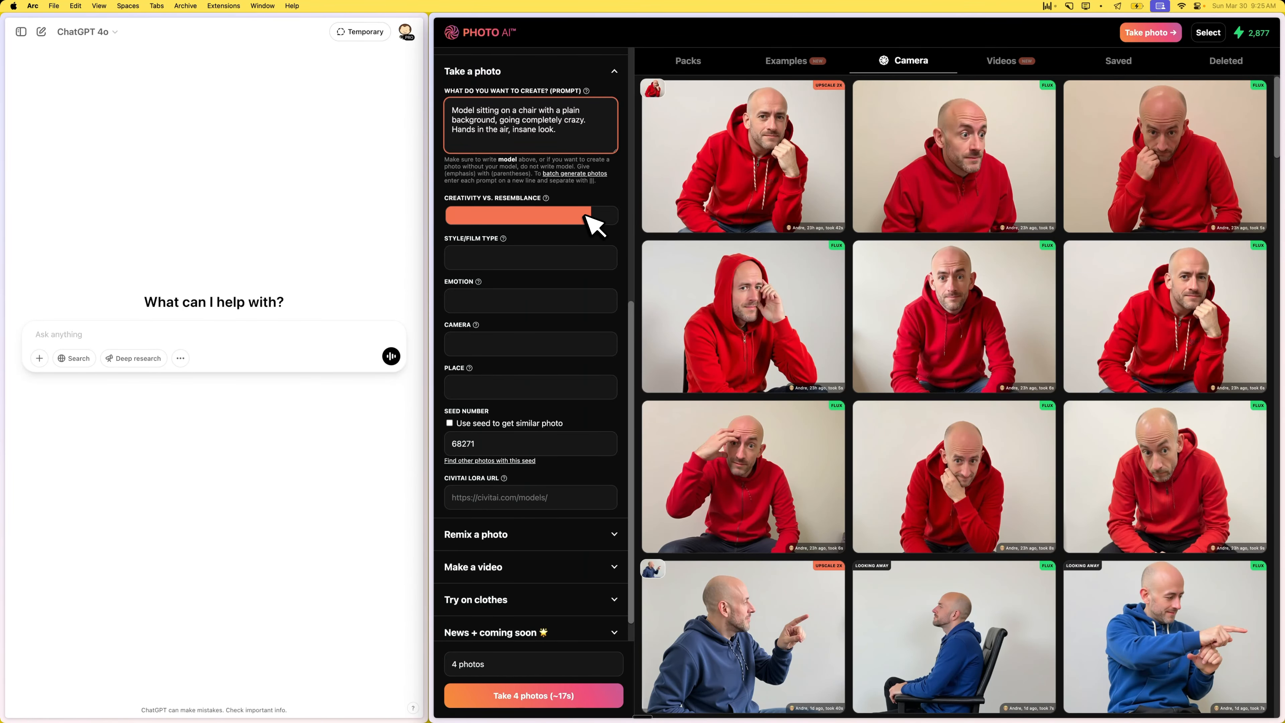
{"action": "left_click", "coordinate": [541, 698]}
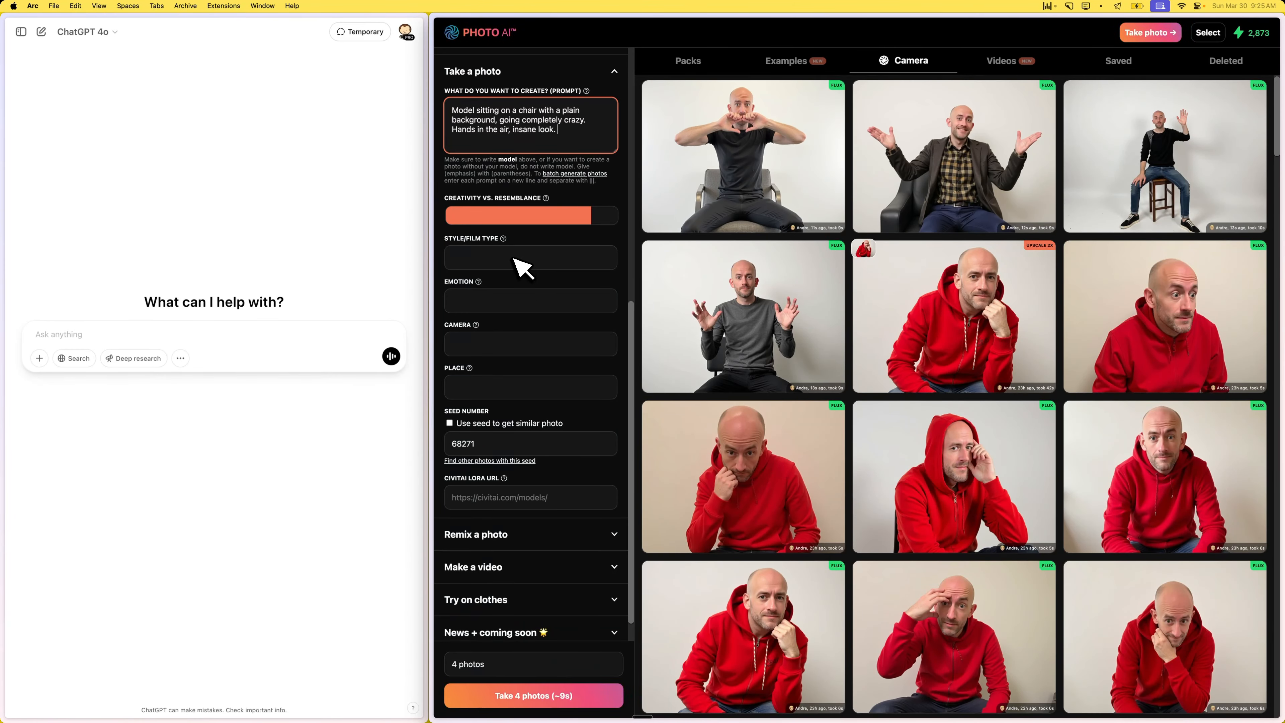
- Set the photo's emotion to Surprised and its camera framing to Full body
{"action": "left_click", "coordinate": [503, 299]}
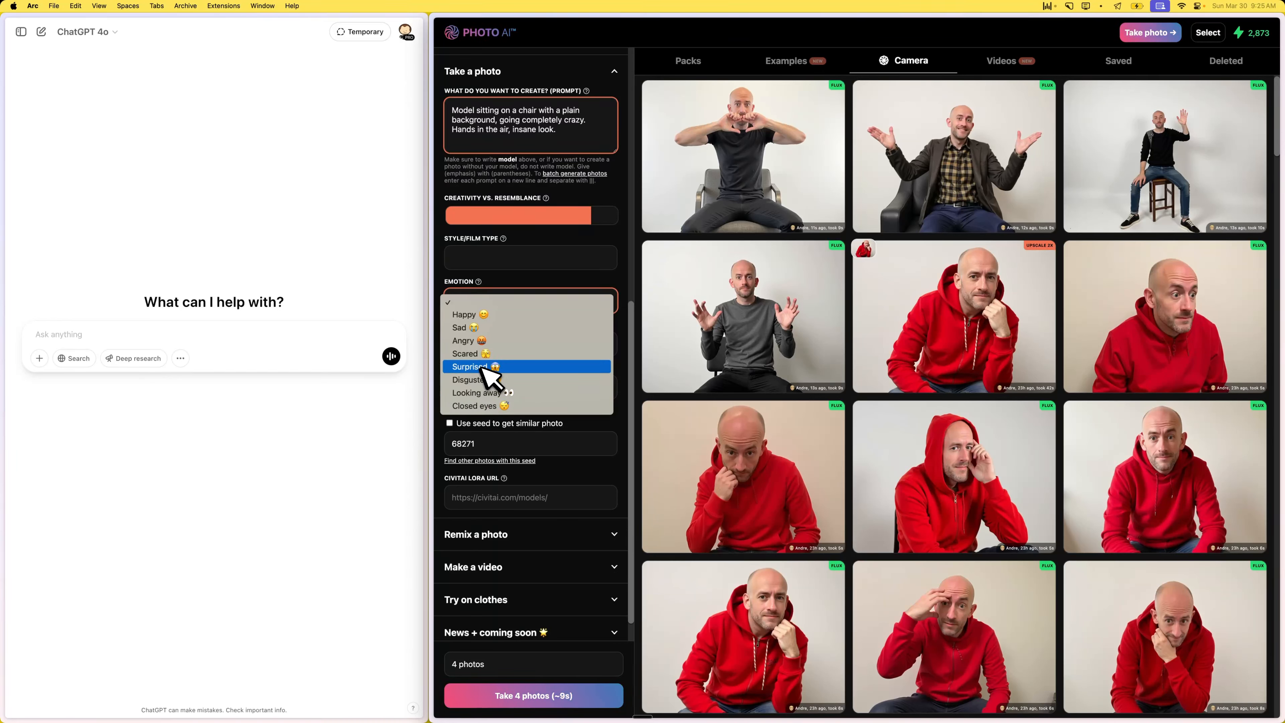
{"action": "key", "text": "Escape"}
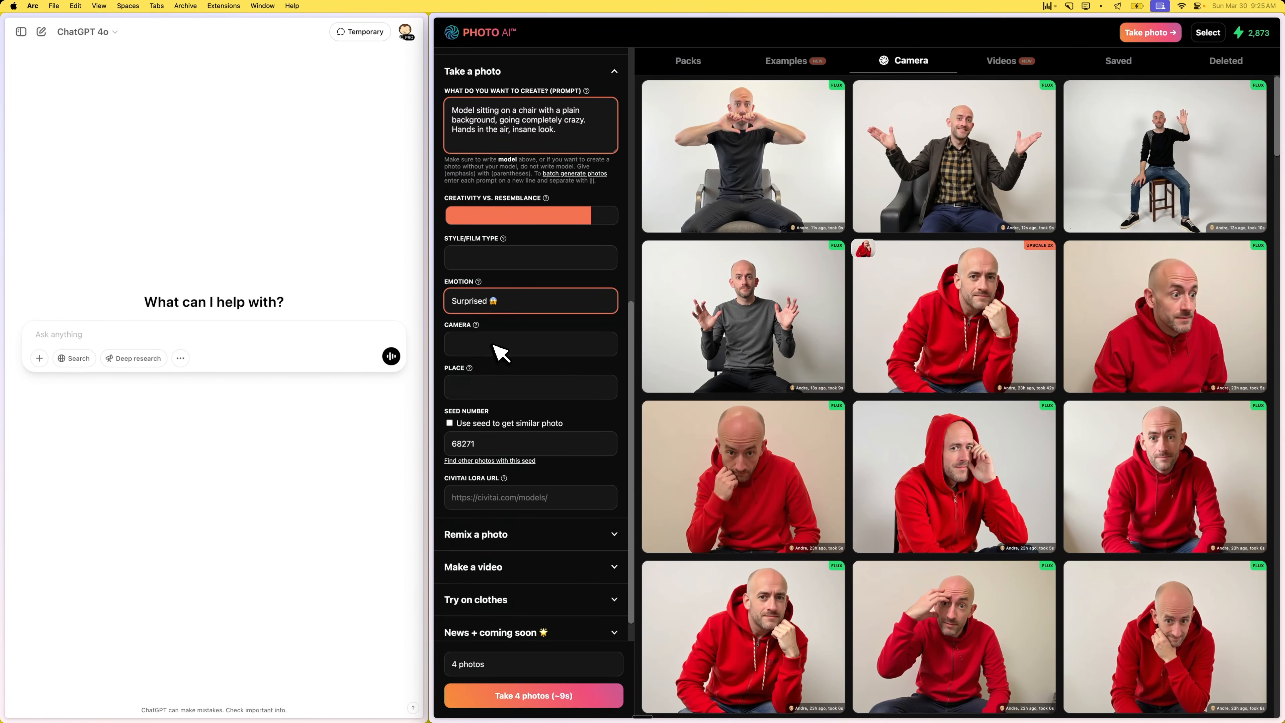
{"action": "left_click", "coordinate": [494, 345]}
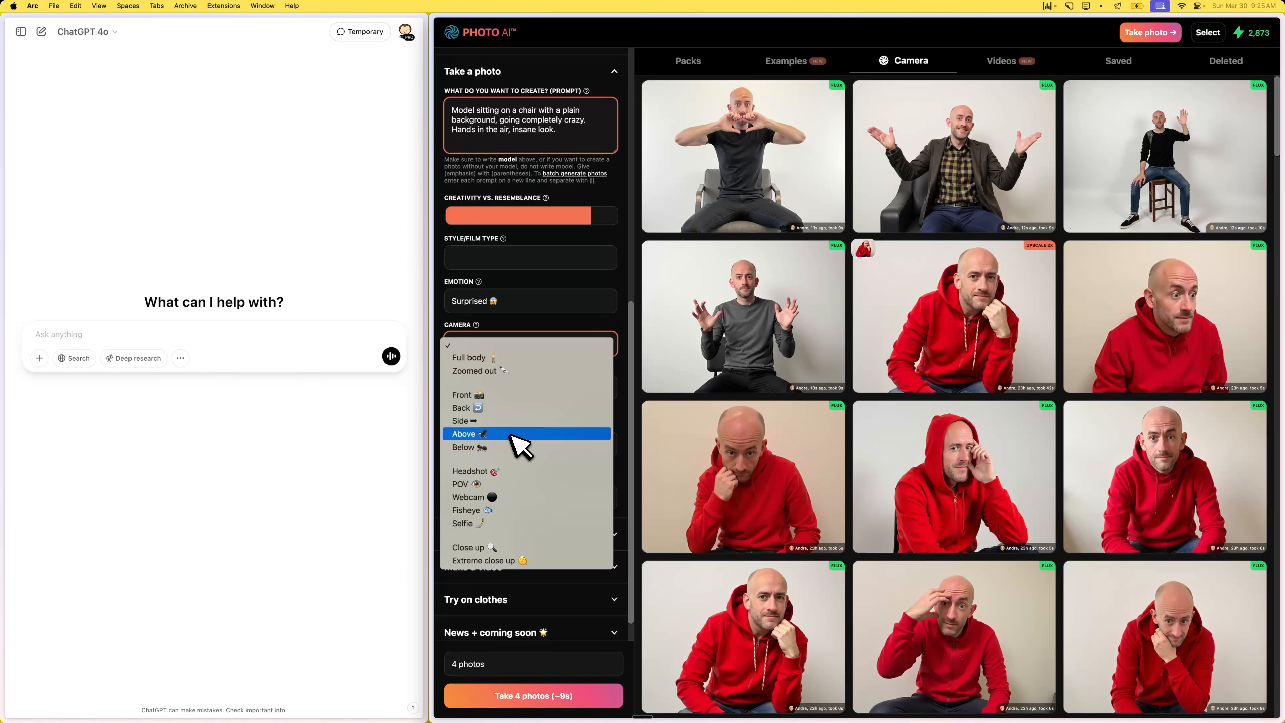
{"action": "left_click", "coordinate": [516, 357]}
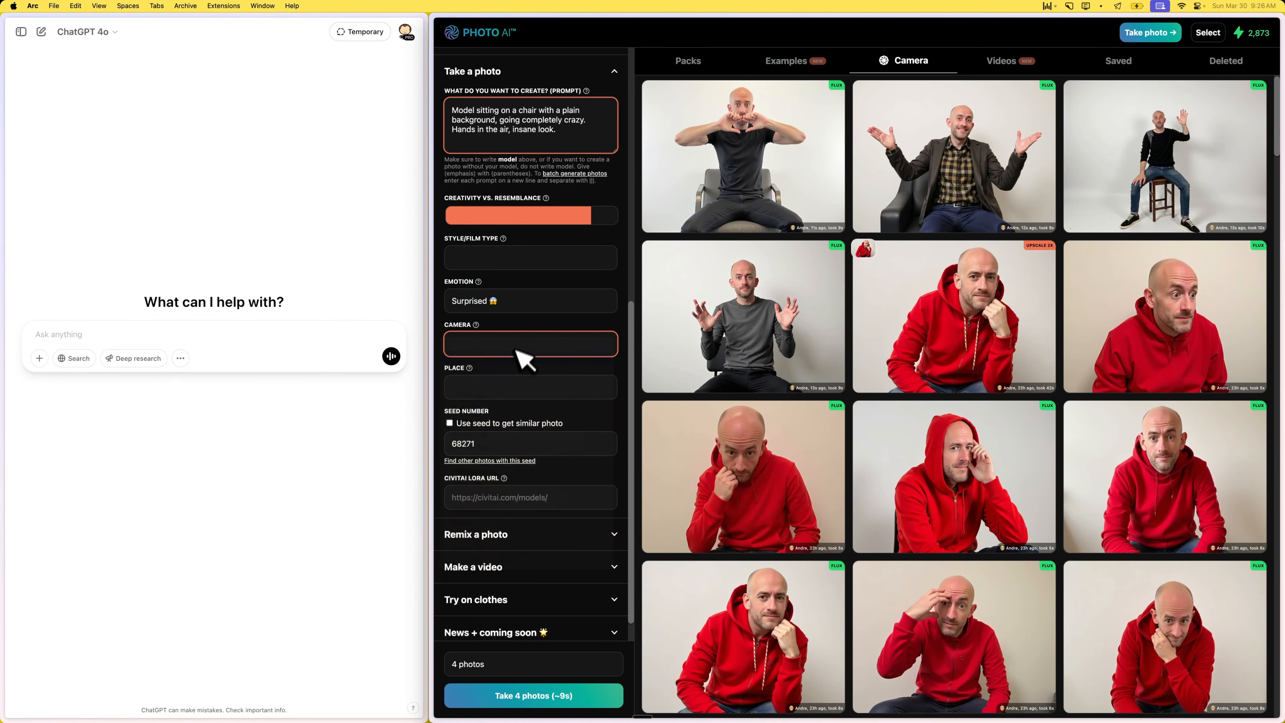
- Append "a model is wearing a purple hoodie" to the prompt and generate 4 new photos
{"action": "left_click", "coordinate": [593, 133]}
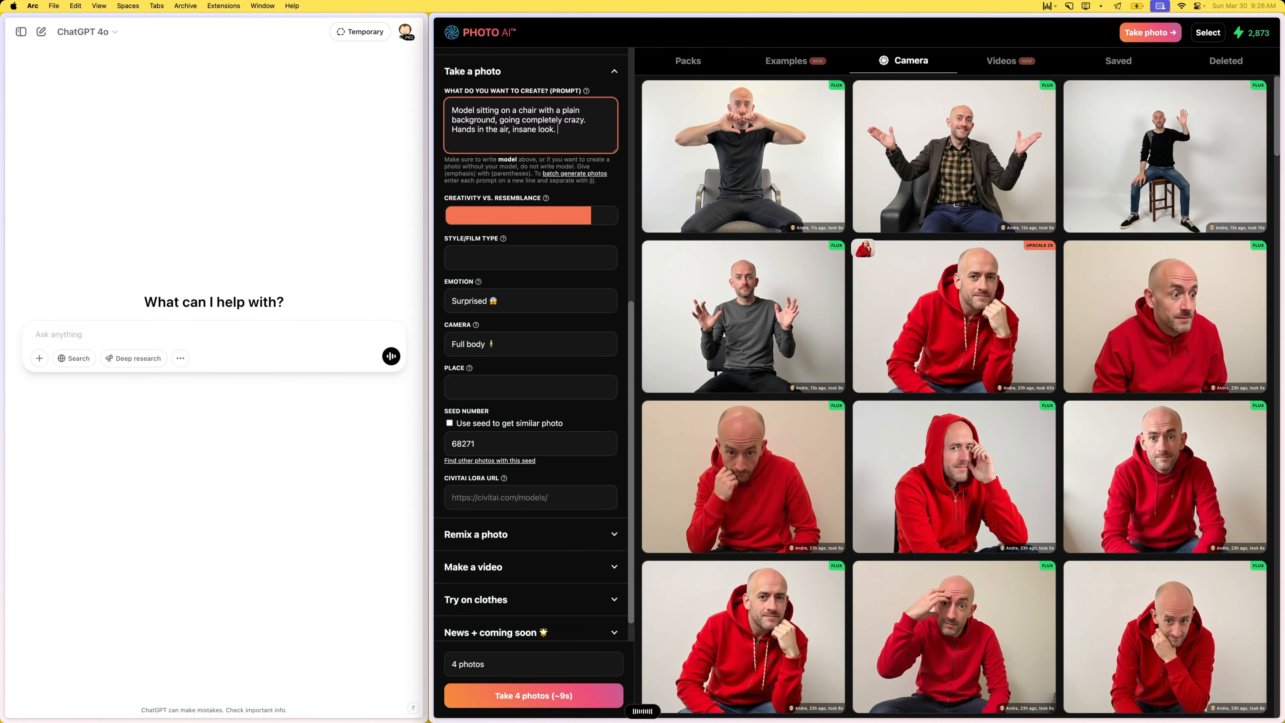
{"action": "type", "text": "a model is wearing a purple hoodie"}
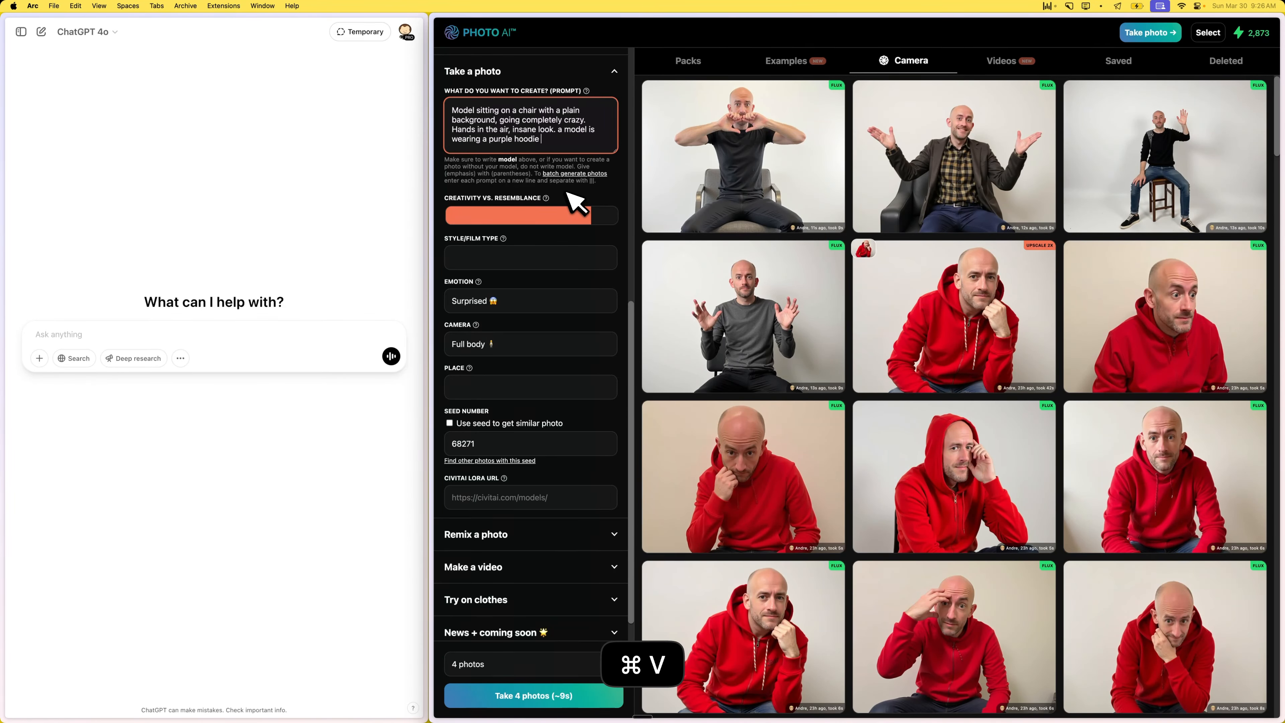
{"action": "left_click", "coordinate": [552, 697]}
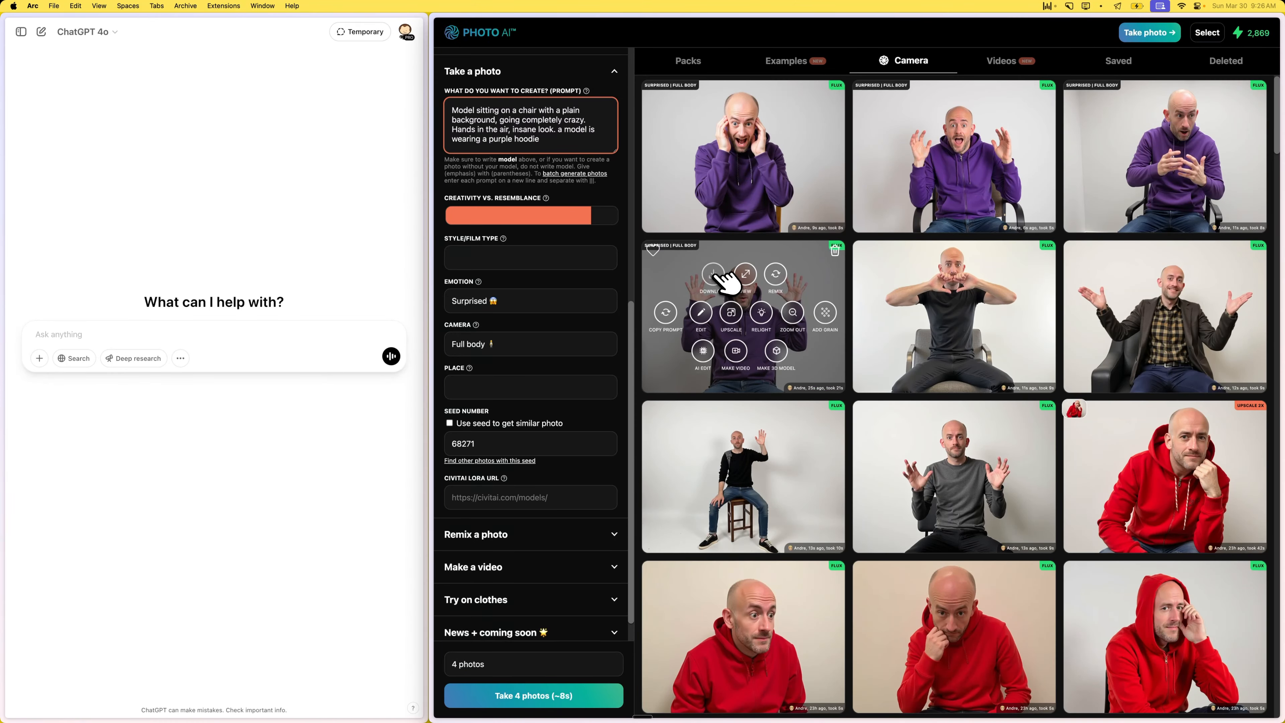
- Download the surprised purple-hoodie photo in the second row with both hands raised, and open Upscayl
{"action": "left_click", "coordinate": [721, 277]}
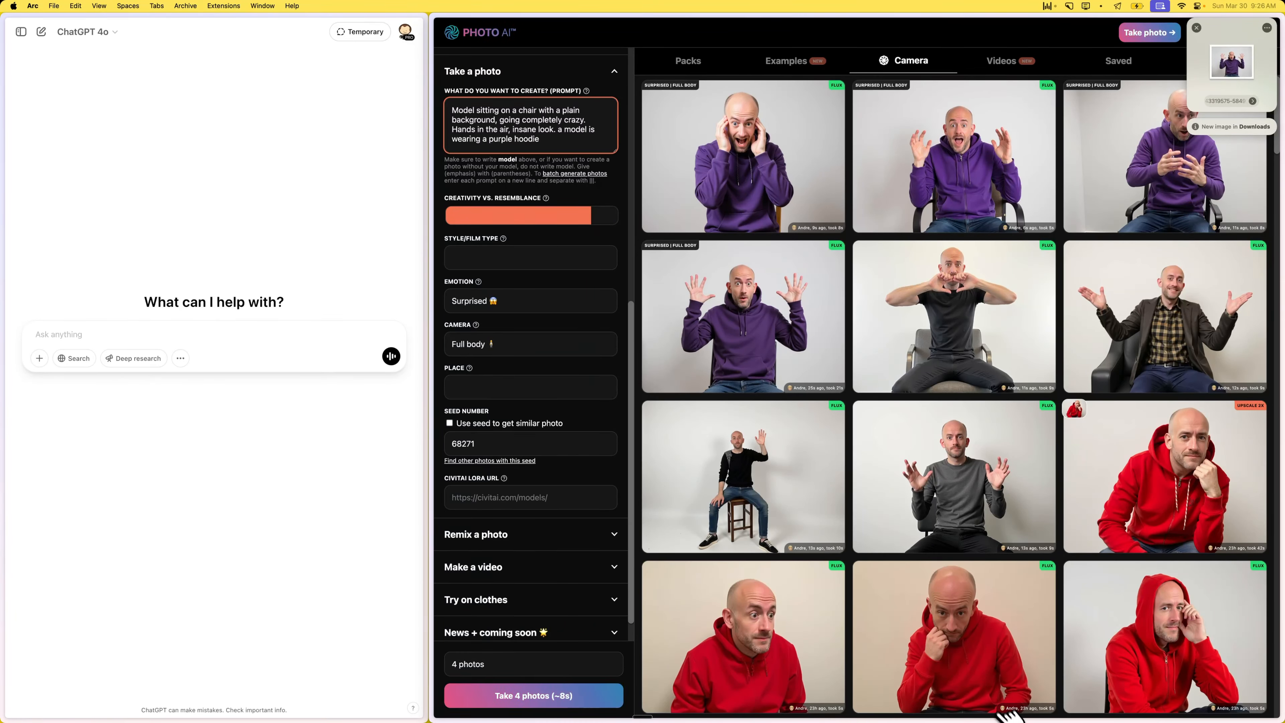
{"action": "key", "text": "super+space"}
{"action": "type", "text": "up"}
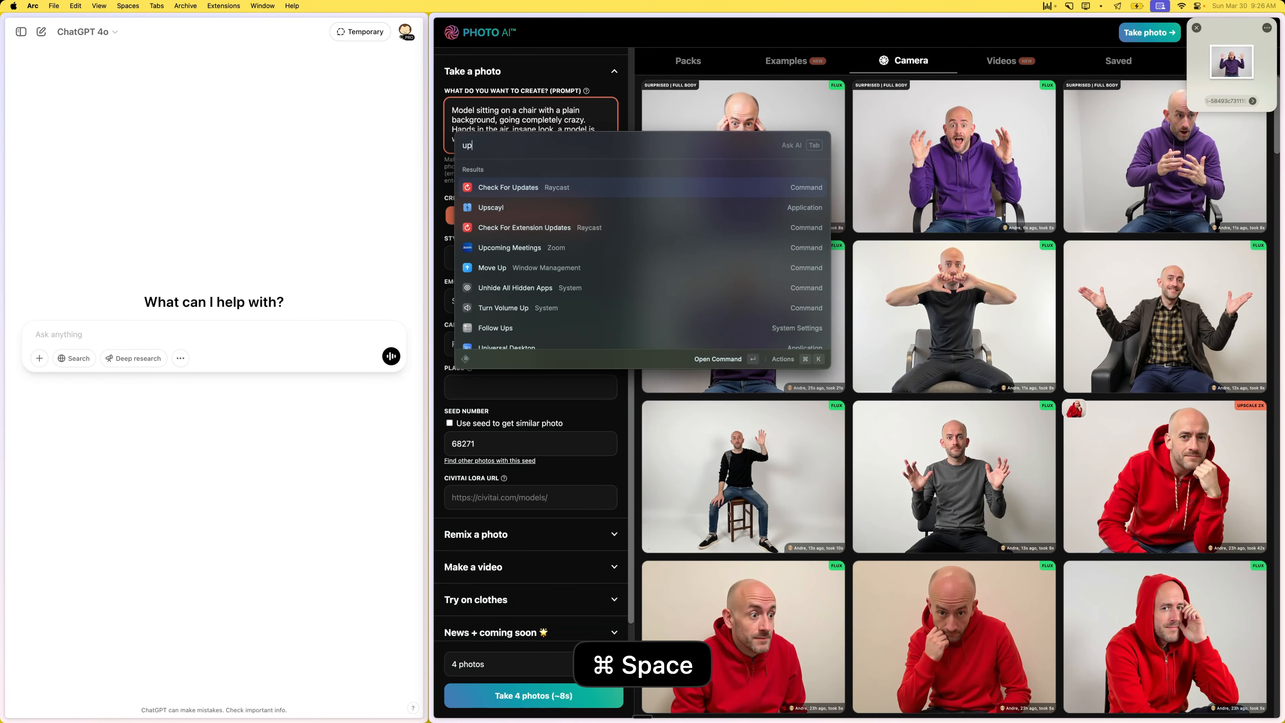
{"action": "key", "text": "Down"}
{"action": "key", "text": "Return"}
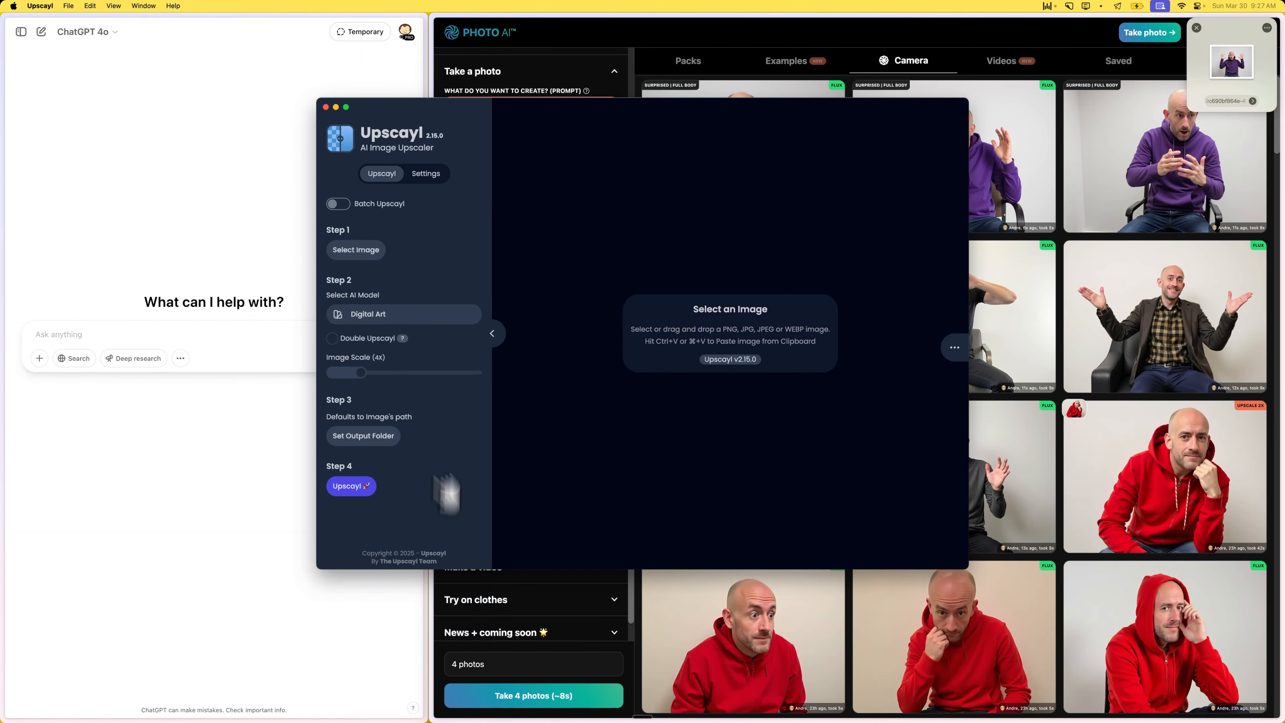
- Select High Fidelity as the AI model for upscaling
{"action": "left_click", "coordinate": [380, 316]}
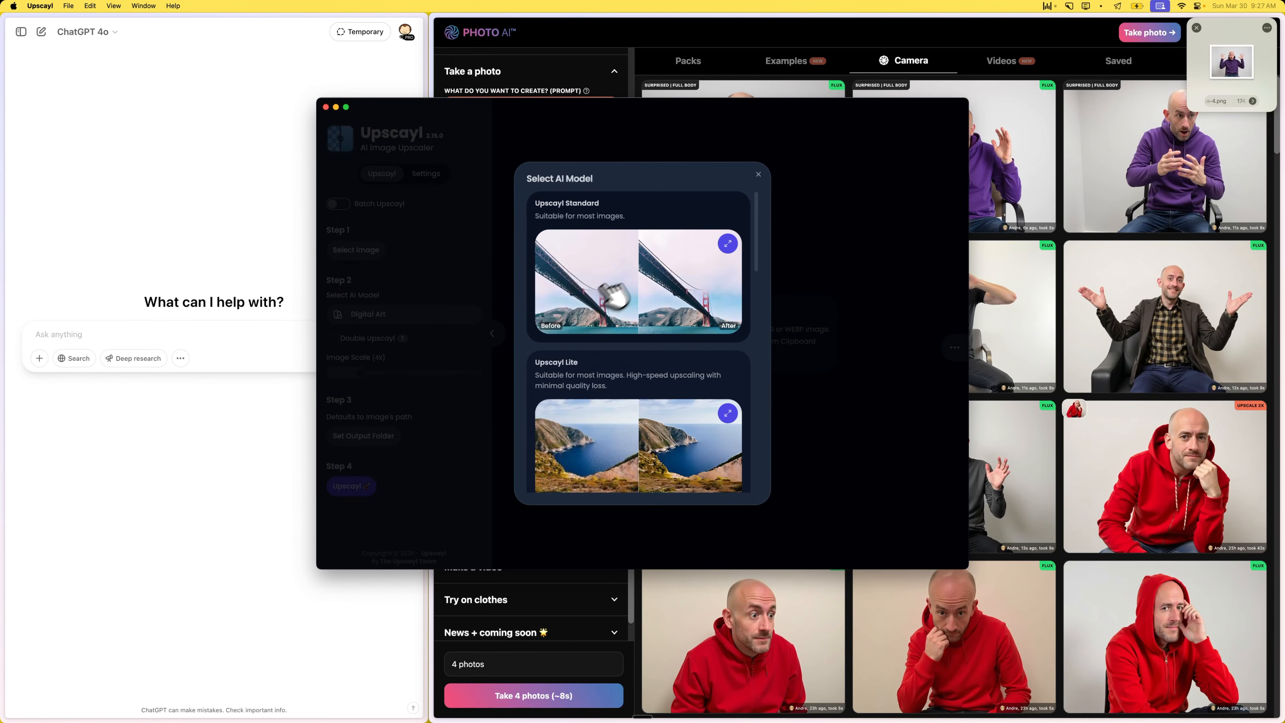
{"action": "scroll", "coordinate": [653, 349], "scroll_direction": "down", "scroll_amount": 3}
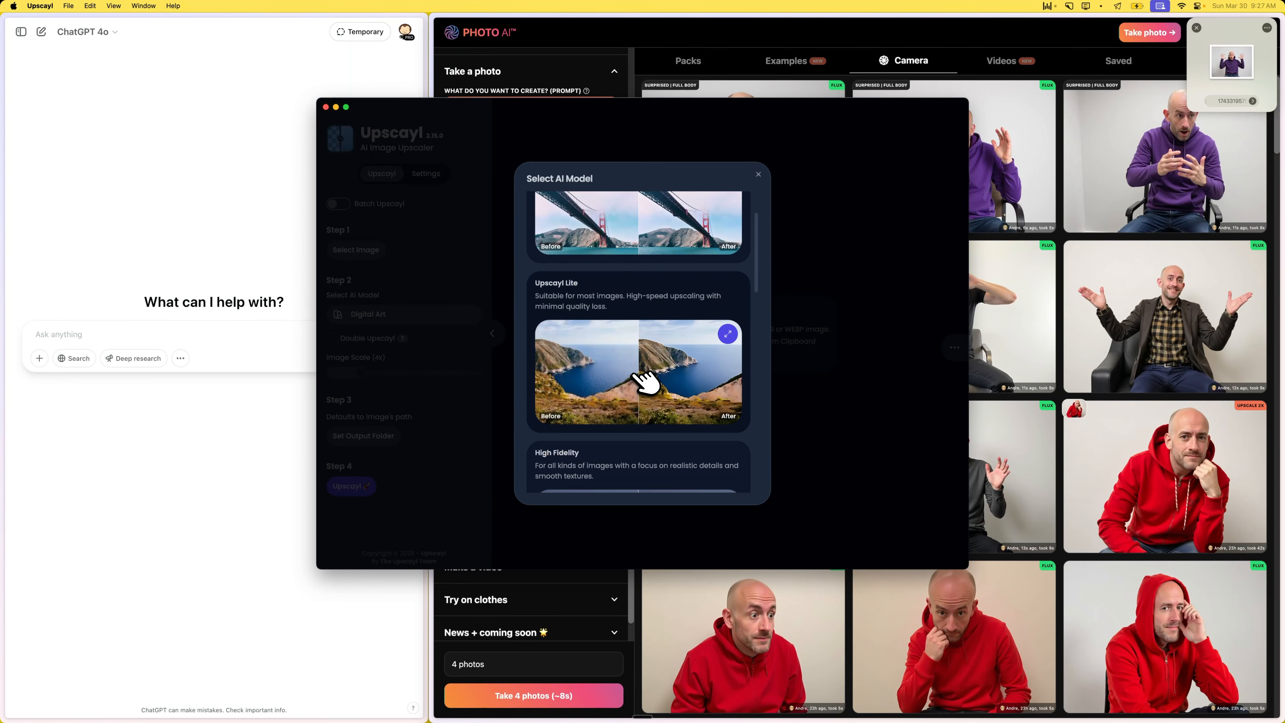
{"action": "left_click", "coordinate": [650, 445]}
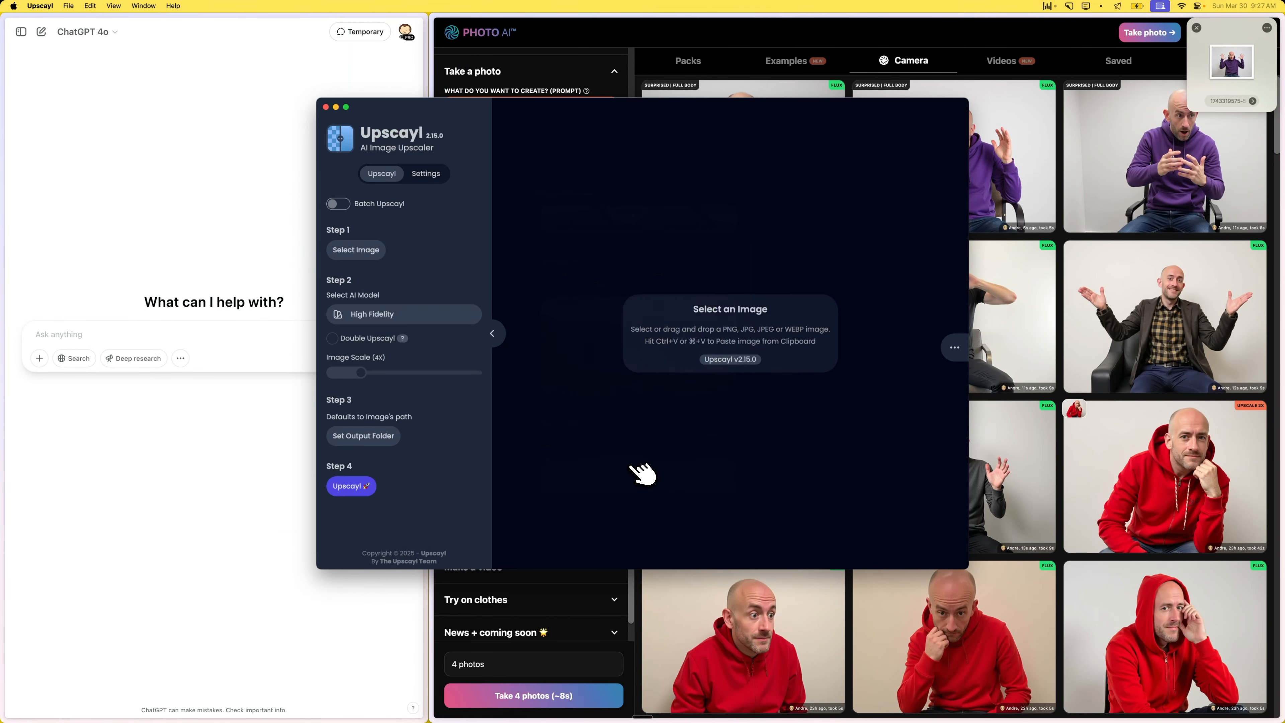
- Load the downloaded purple-hoodie photo into Upscayl and upscale it from 1024x768 to 4096x3072
{"action": "left_click_drag", "start_coordinate": [1232, 64], "coordinate": [715, 239]}
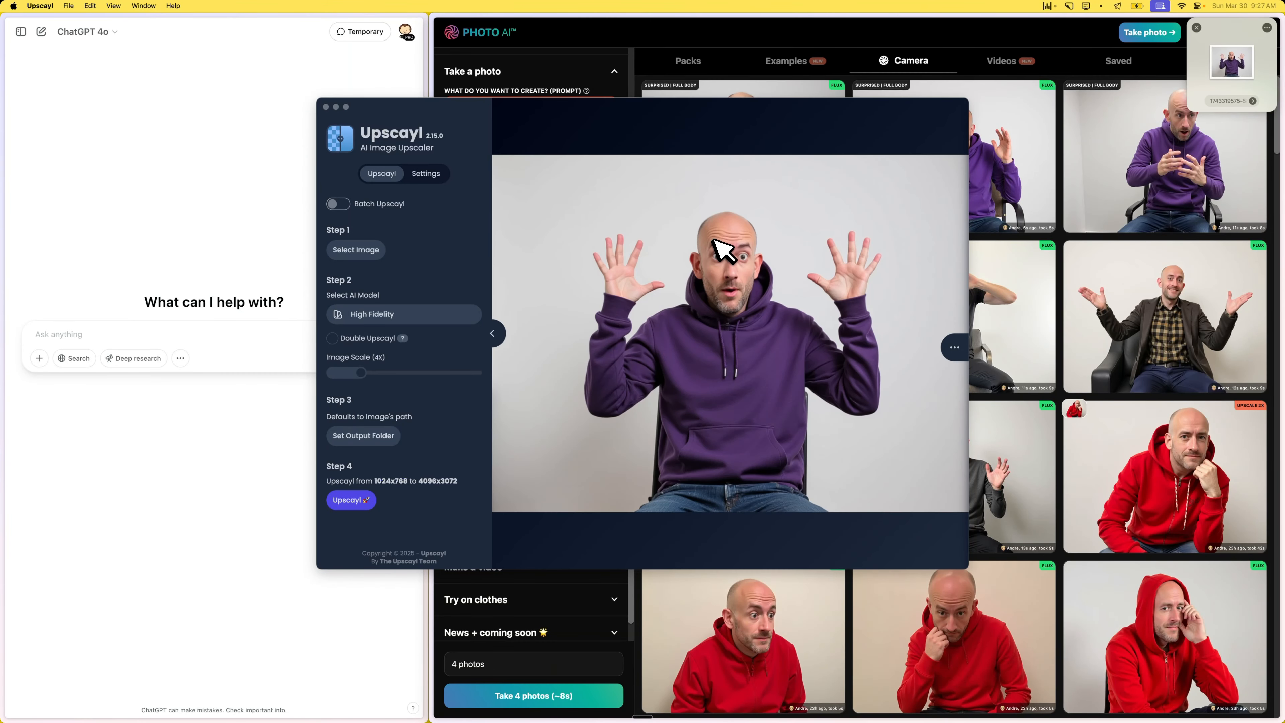
{"action": "left_click", "coordinate": [364, 501]}
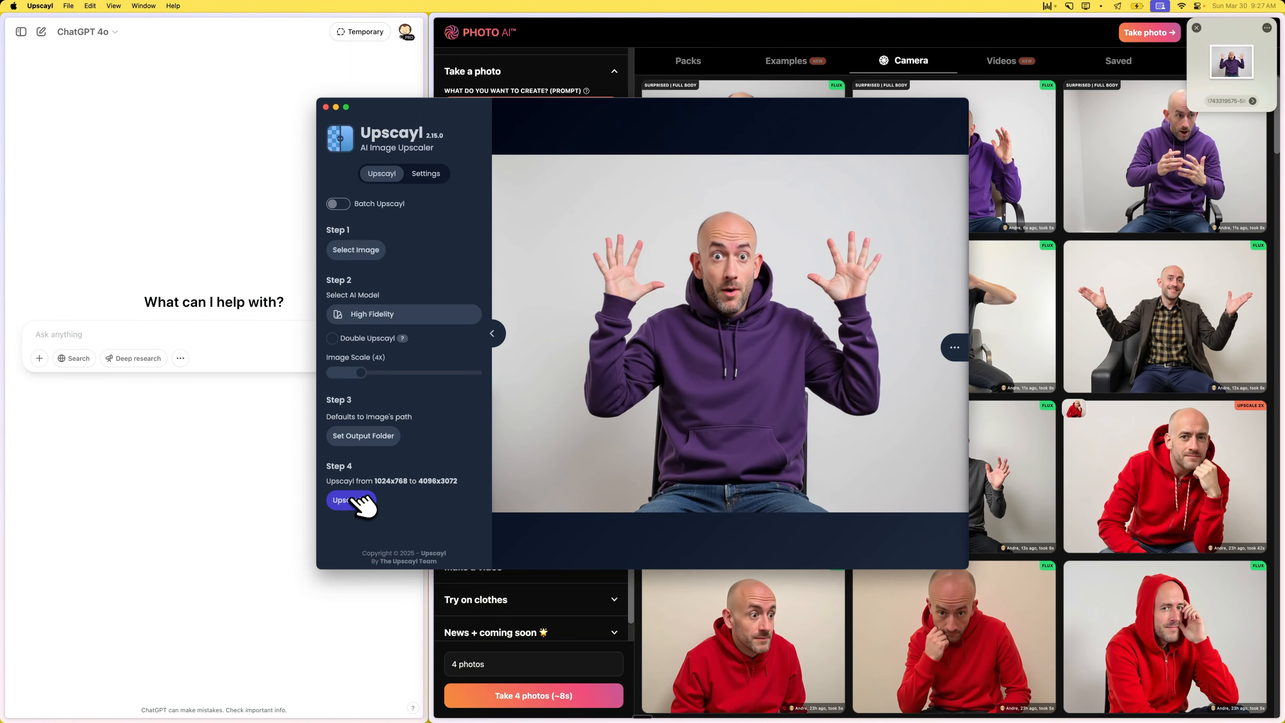
{"action": "left_click", "coordinate": [353, 501]}
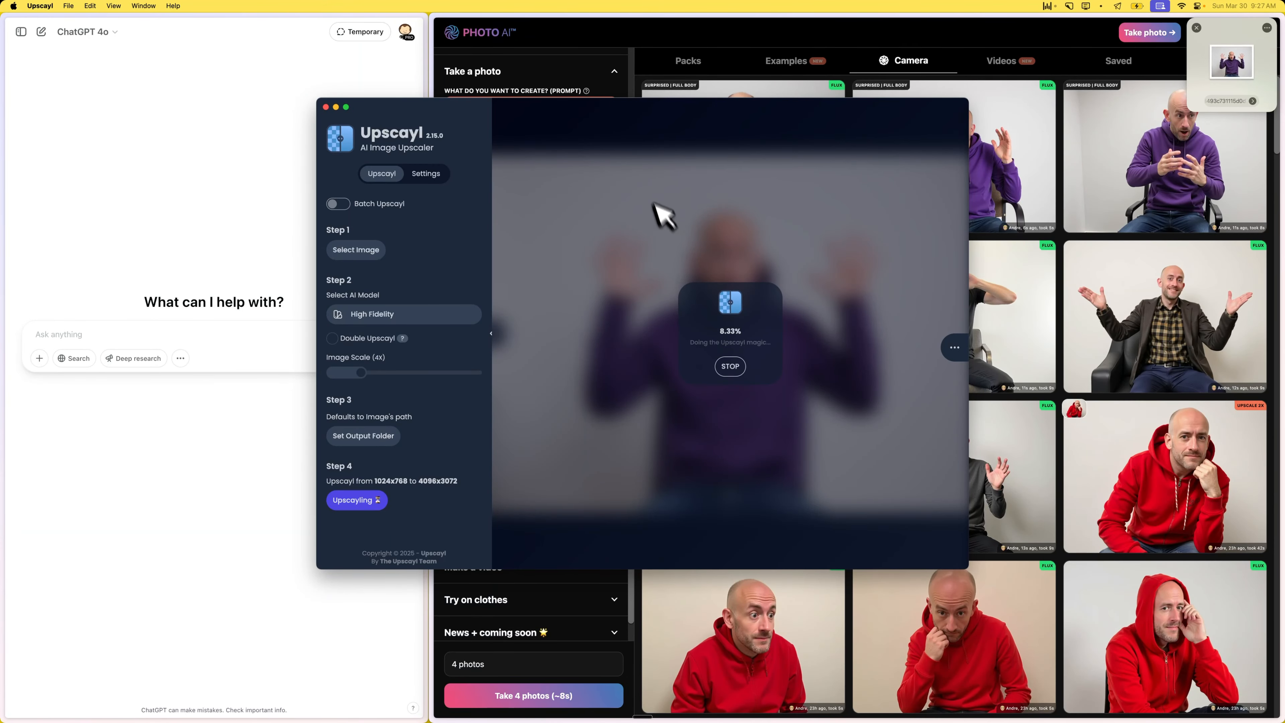
- Switch to the browser and open the Thumbnail design in Canva
{"action": "left_click", "coordinate": [605, 62]}
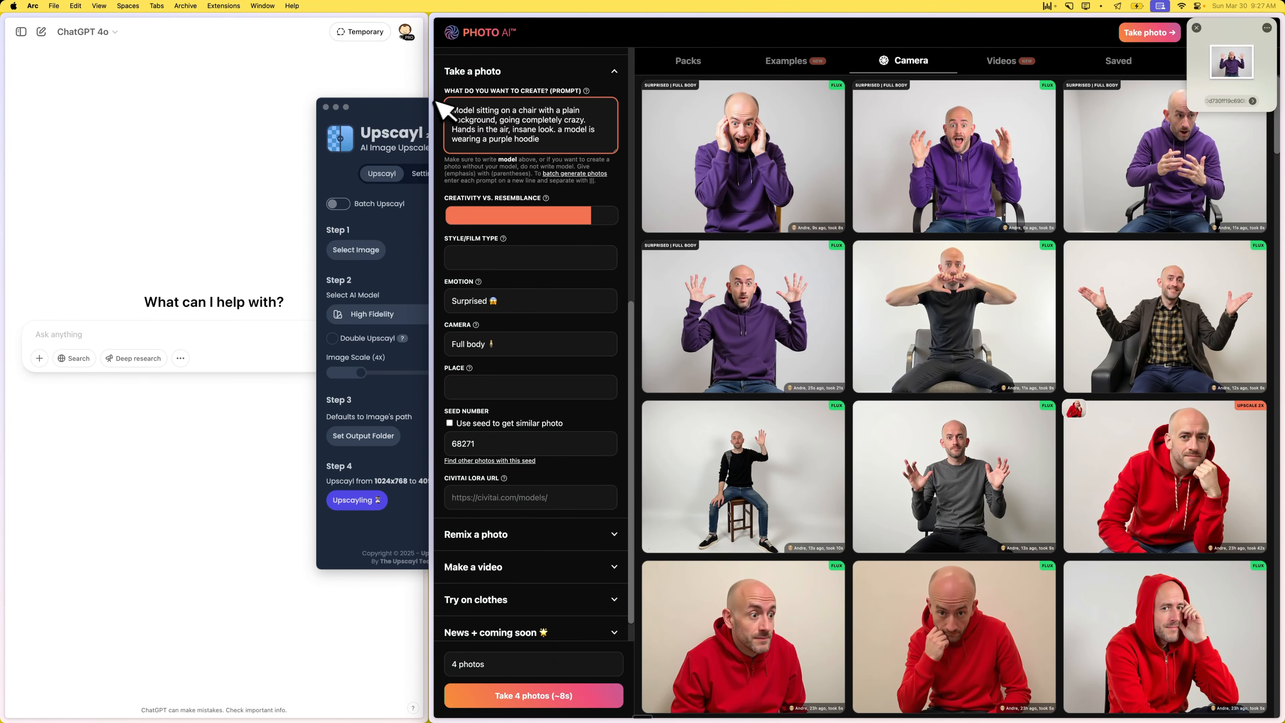
{"action": "mouse_move", "coordinate": [437, 103]}
{"action": "left_click", "coordinate": [483, 279]}
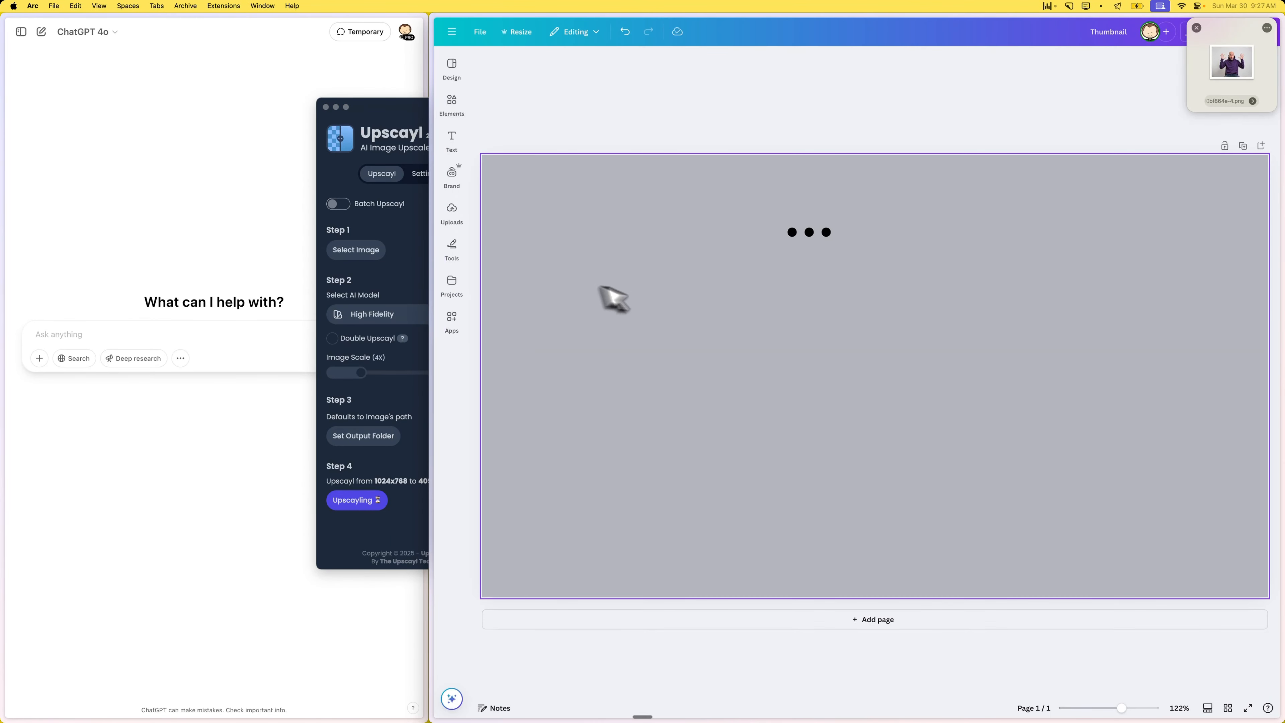
- Return to Upscayl and compare the original and upscaled versions of the photo across the before/after divider
{"action": "left_click", "coordinate": [403, 104]}
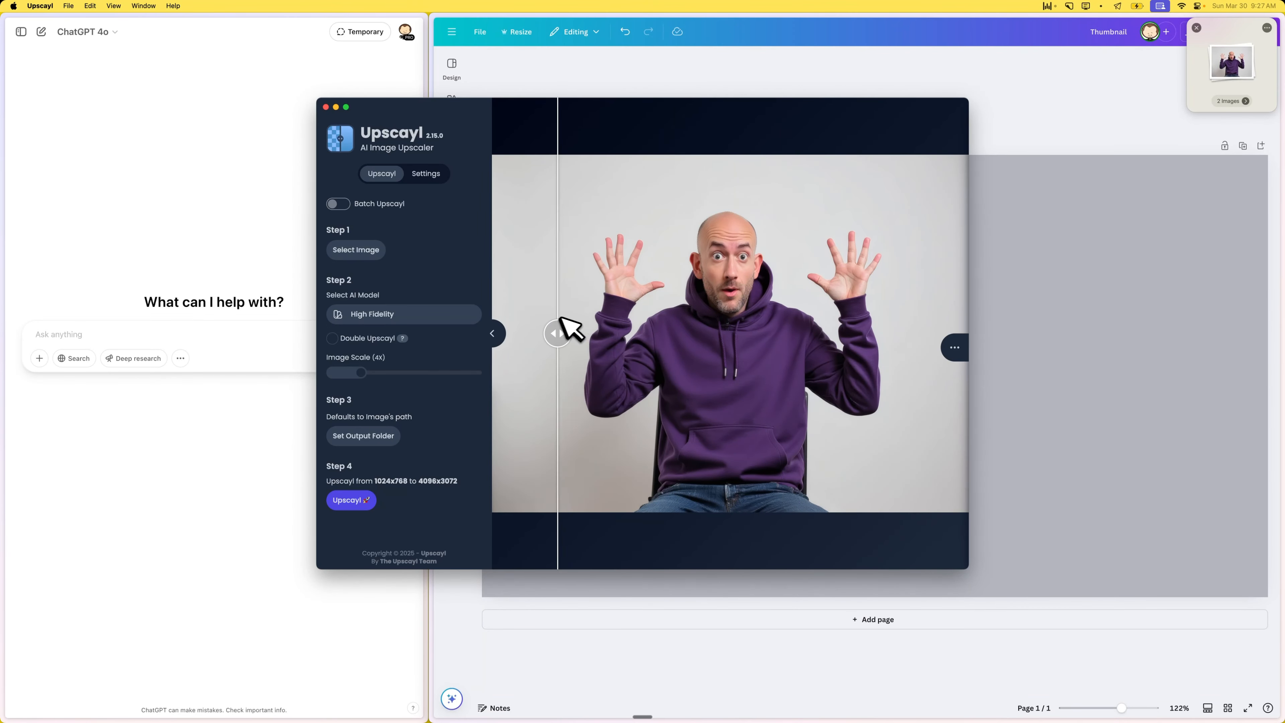
{"action": "left_click_drag", "start_coordinate": [673, 327], "coordinate": [588, 325]}
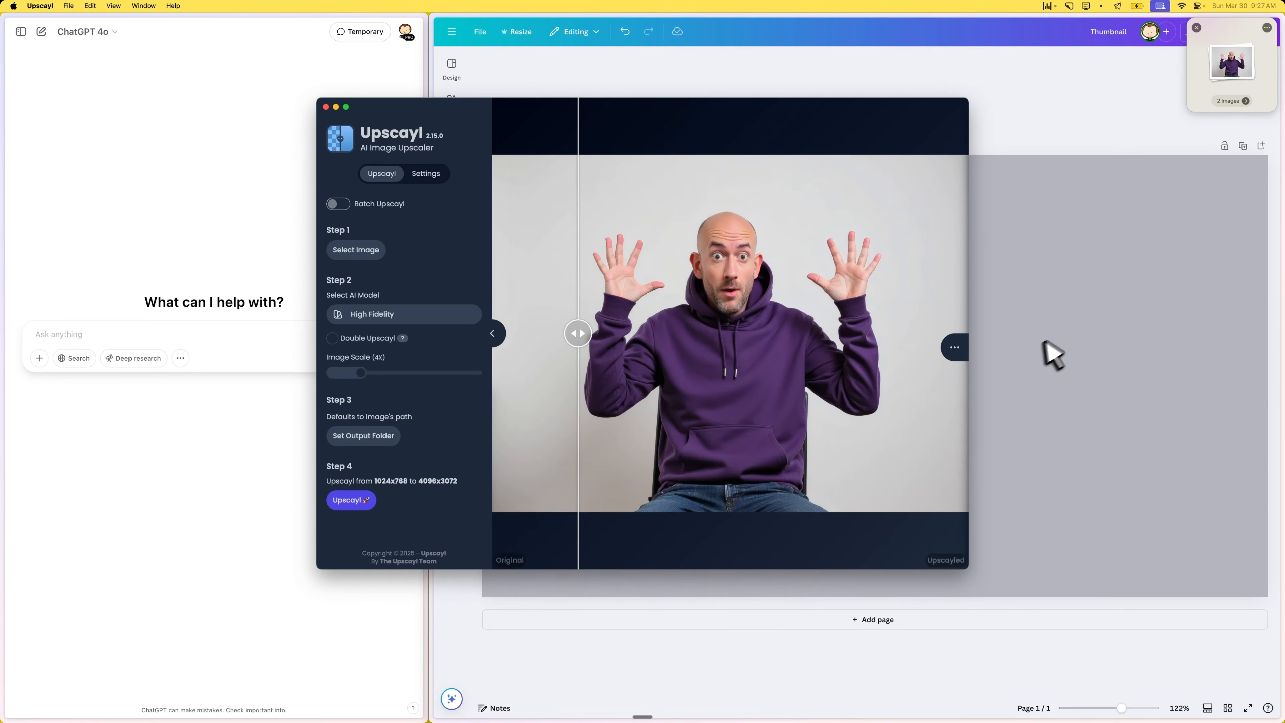
{"action": "left_click", "coordinate": [955, 348]}
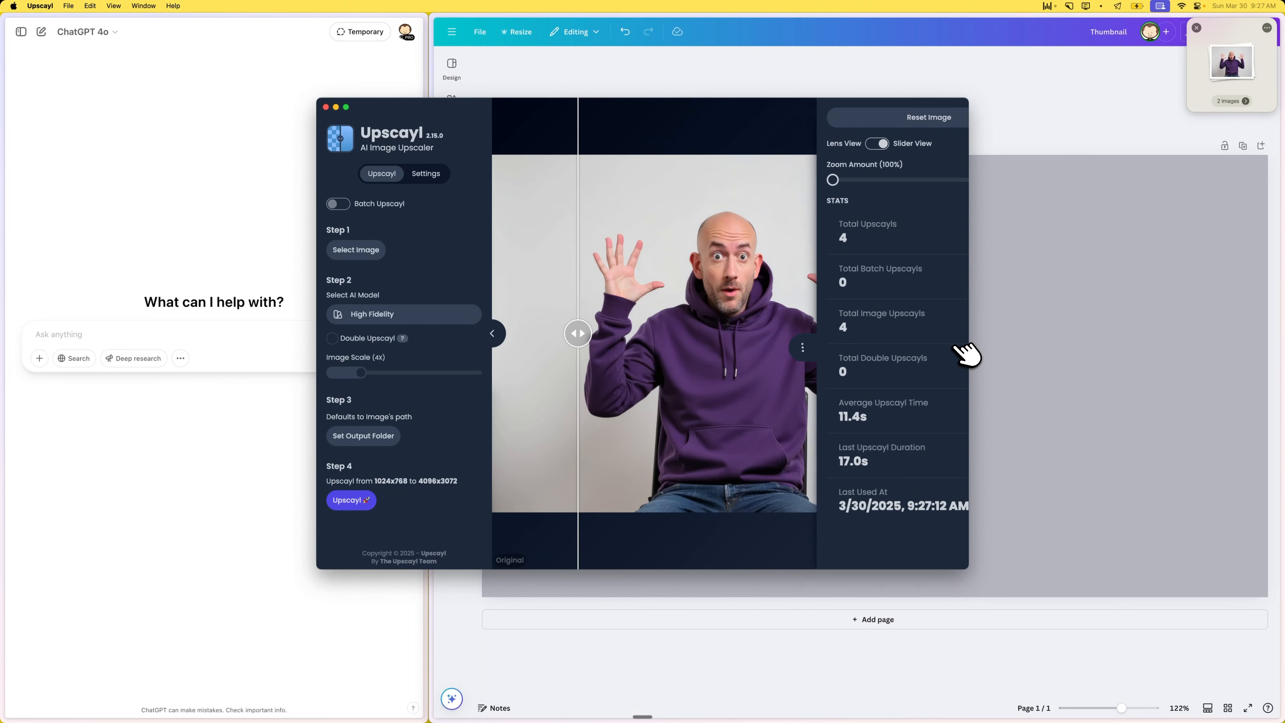
{"action": "left_click", "coordinate": [640, 332]}
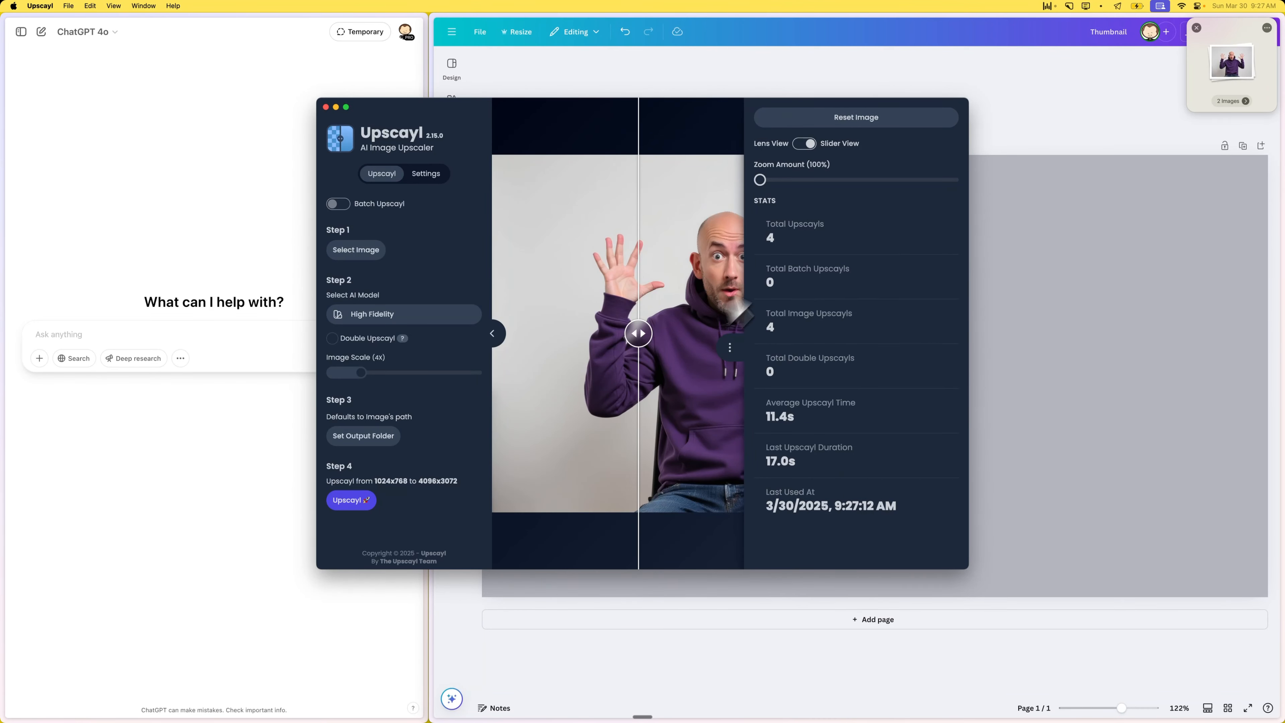
{"action": "left_click_drag", "start_coordinate": [666, 348], "coordinate": [579, 317]}
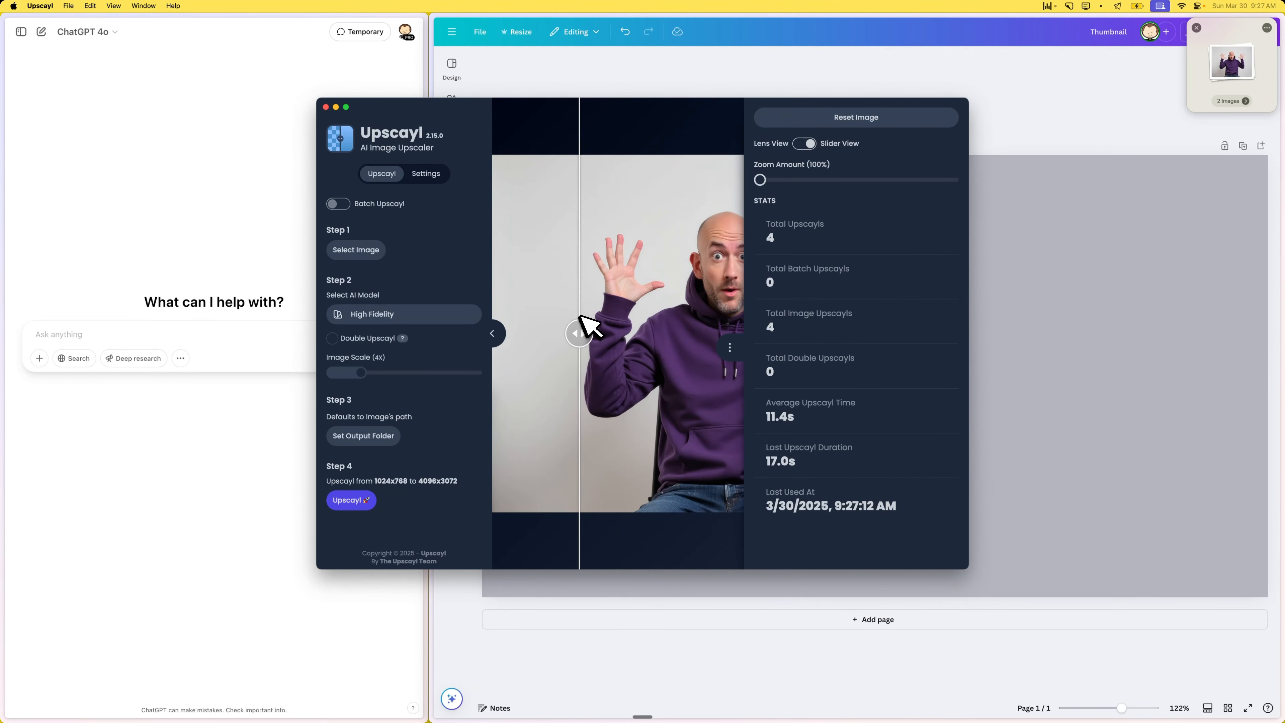
{"action": "left_click", "coordinate": [692, 456]}
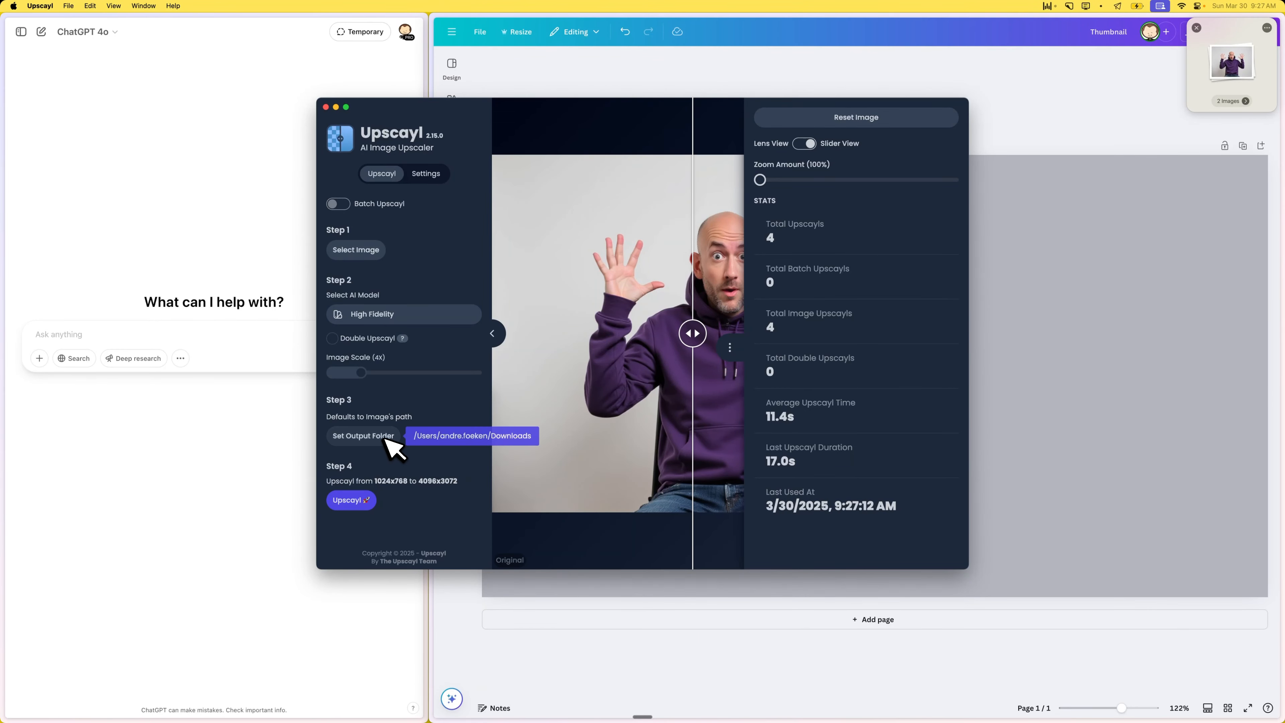
- Place the upscaled 4096x3072 photo on the Canva thumbnail page and move it toward the page's lower left, below the three dots
{"action": "left_click", "coordinate": [1139, 134]}
{"action": "left_click", "coordinate": [1227, 101]}
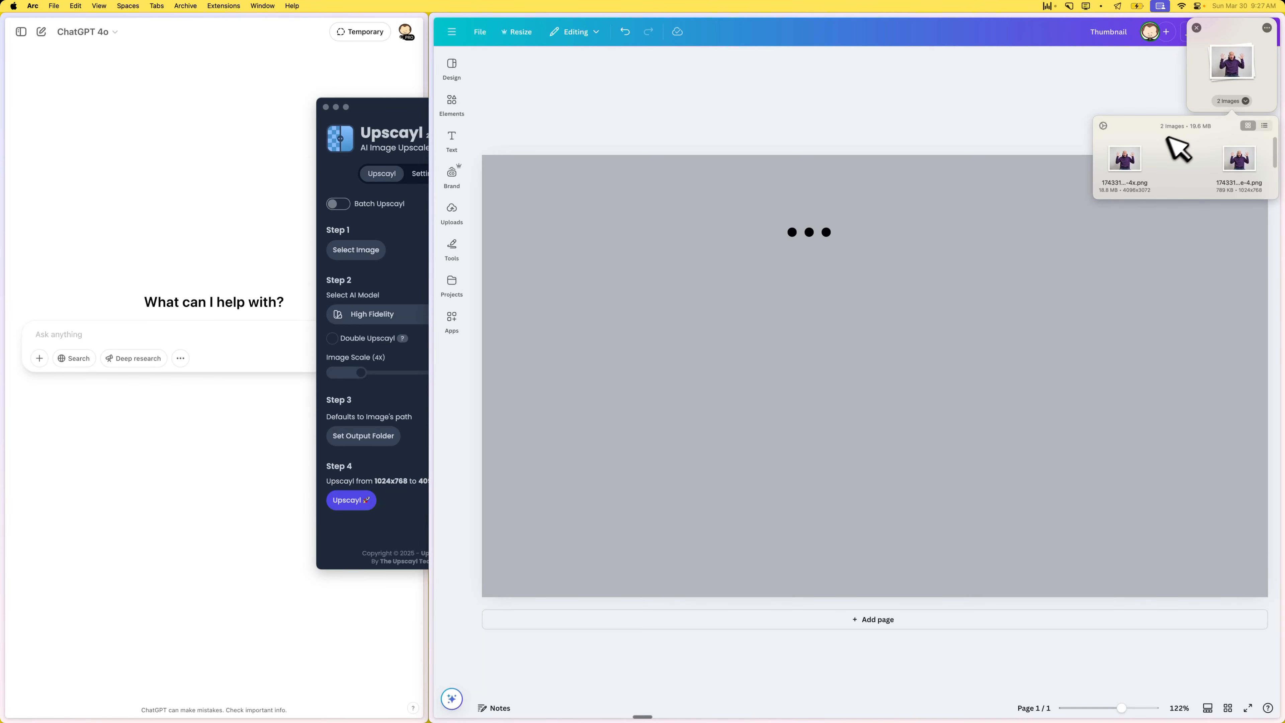
{"action": "left_click_drag", "start_coordinate": [1124, 159], "coordinate": [731, 364]}
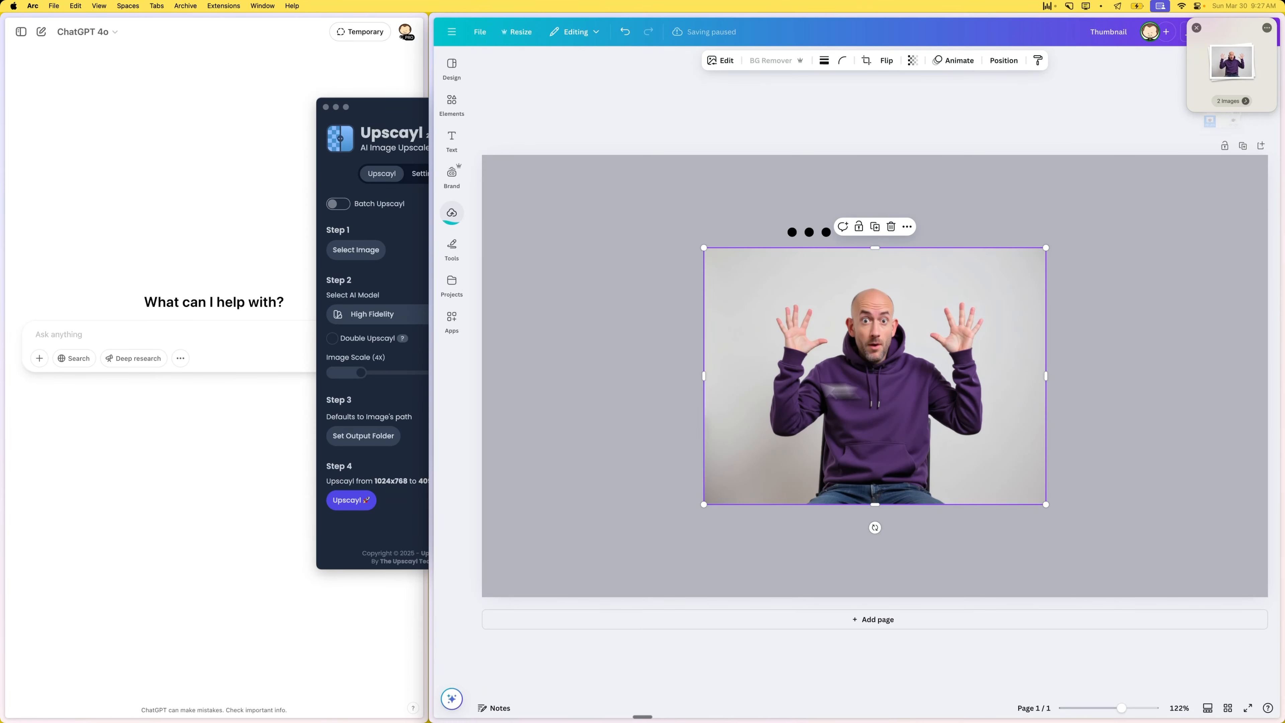
{"action": "left_click_drag", "start_coordinate": [781, 398], "coordinate": [754, 431]}
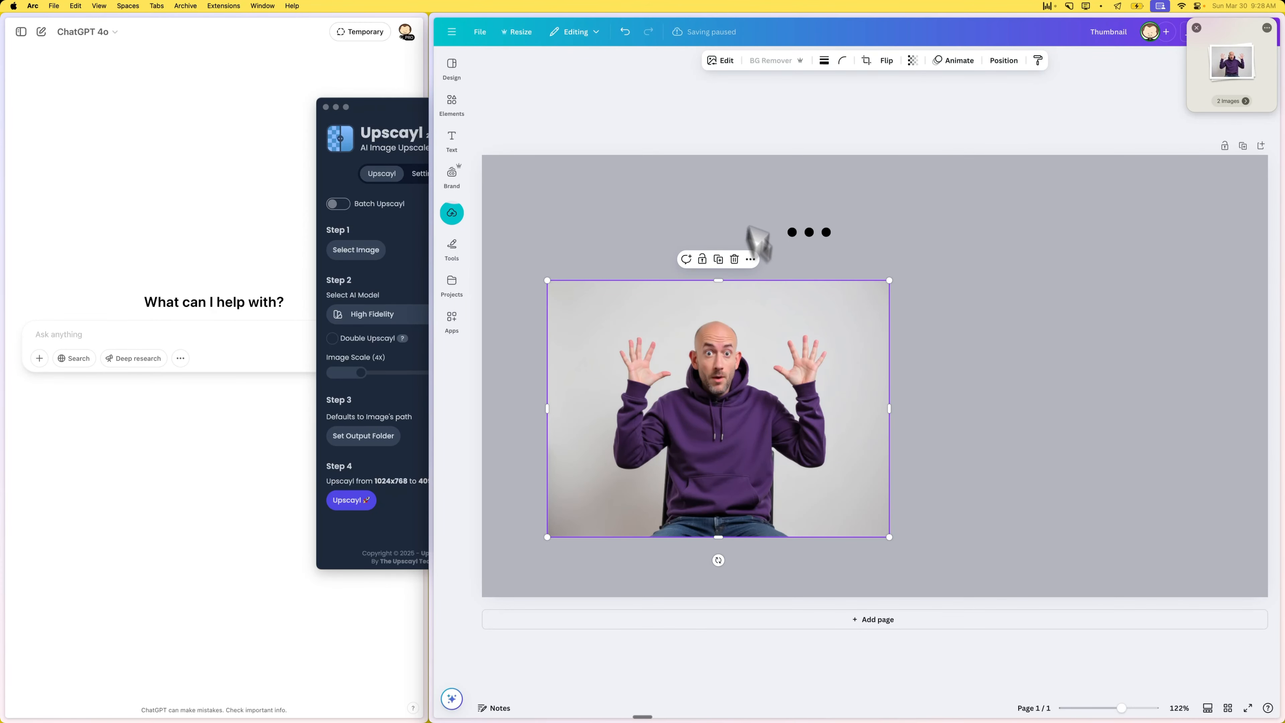
- Remove the background from the purple-hoodie photo with BG Remover once its upload has finished
{"action": "left_click", "coordinate": [761, 109]}
{"action": "left_click", "coordinate": [744, 346]}
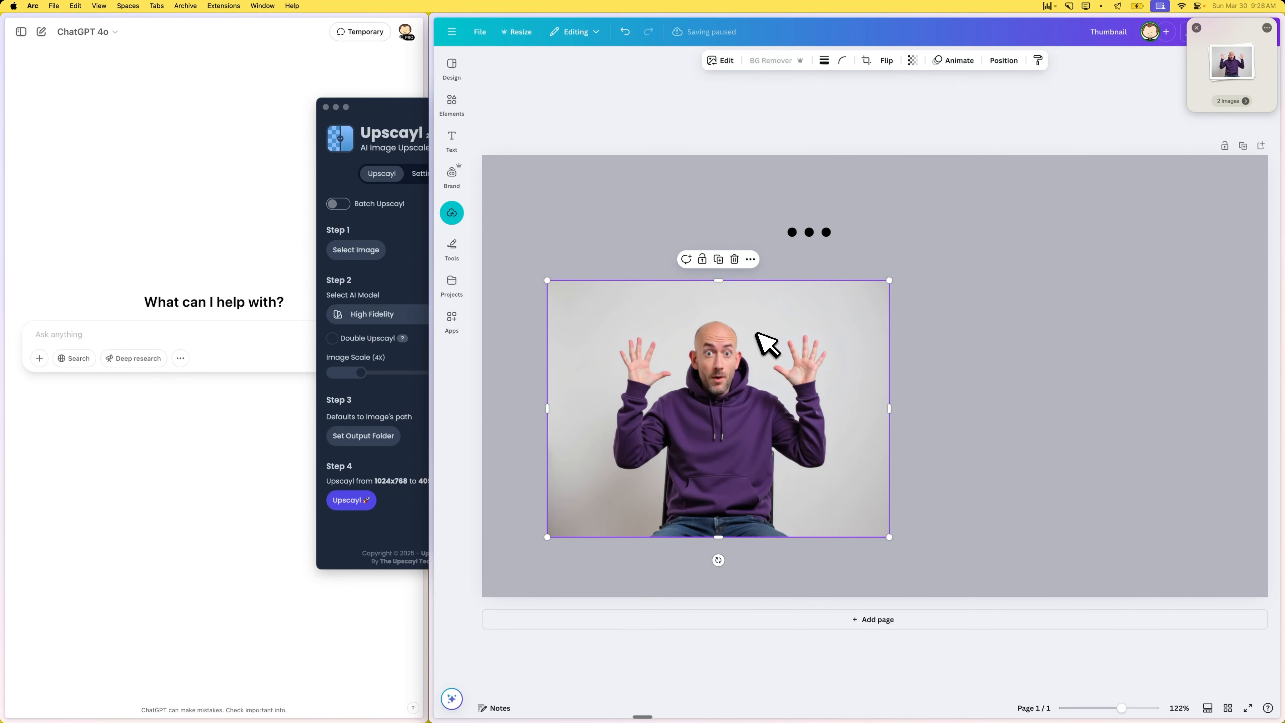
{"action": "left_click", "coordinate": [735, 194]}
{"action": "left_click", "coordinate": [735, 311]}
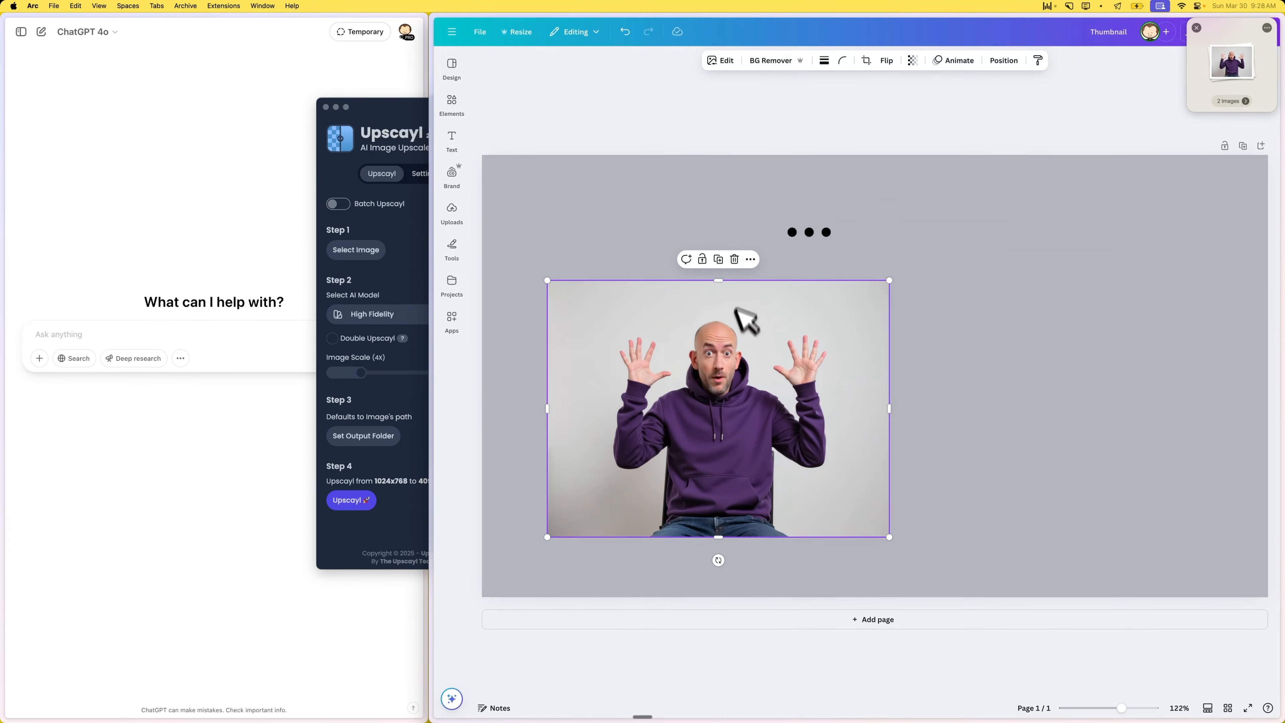
{"action": "left_click", "coordinate": [770, 61]}
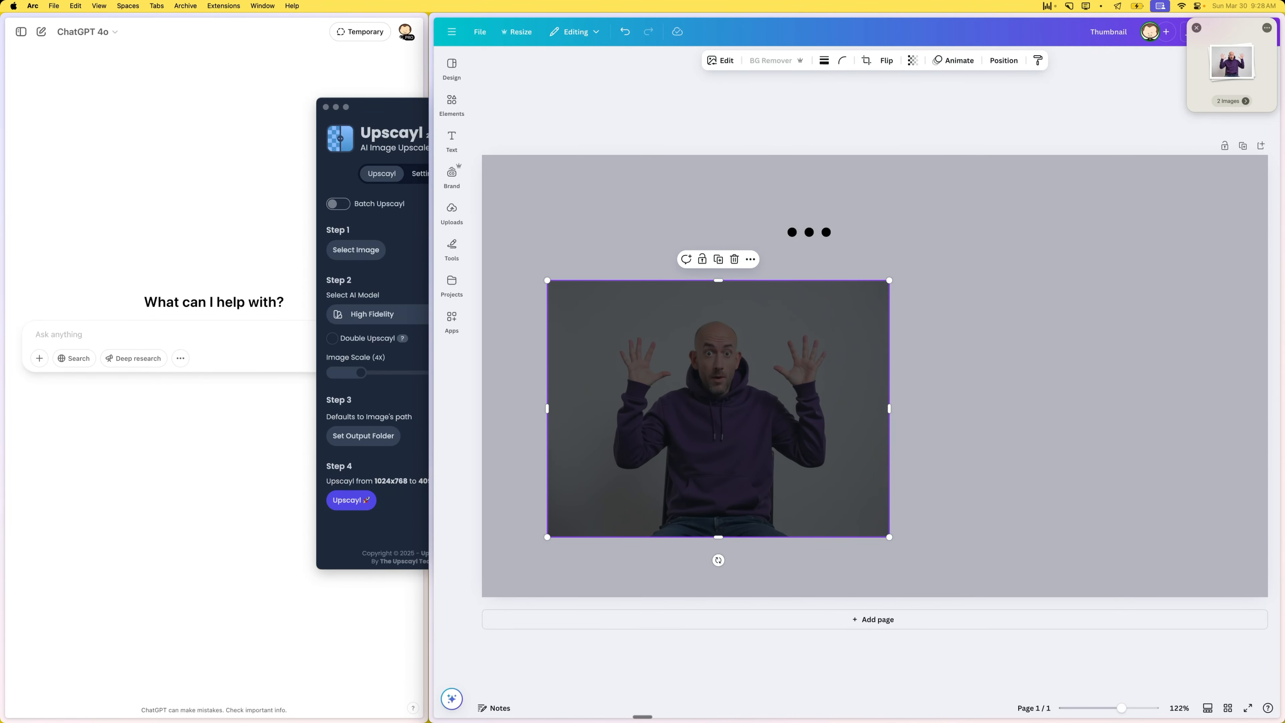
{"action": "left_click", "coordinate": [729, 134]}
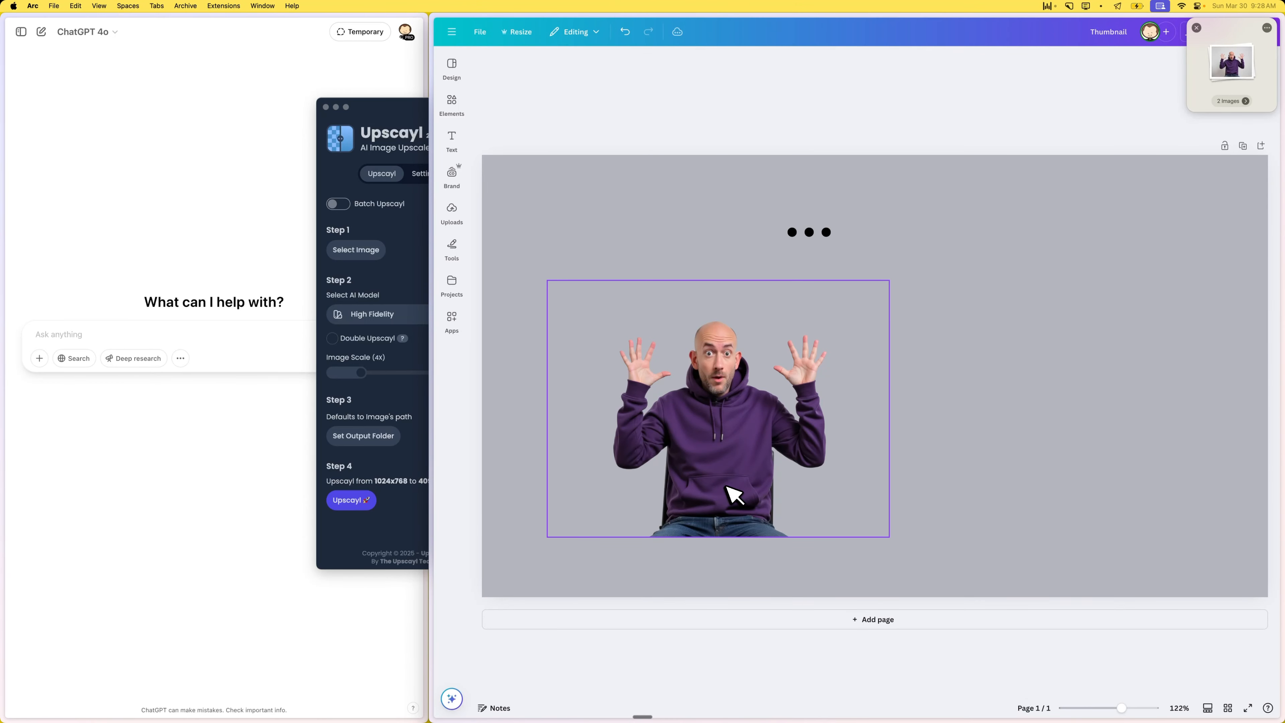
- Move the cut-out man to the page's lower-left corner, enlarge him to most of the page height, and shift him further left
{"action": "left_click_drag", "start_coordinate": [733, 495], "coordinate": [669, 539]}
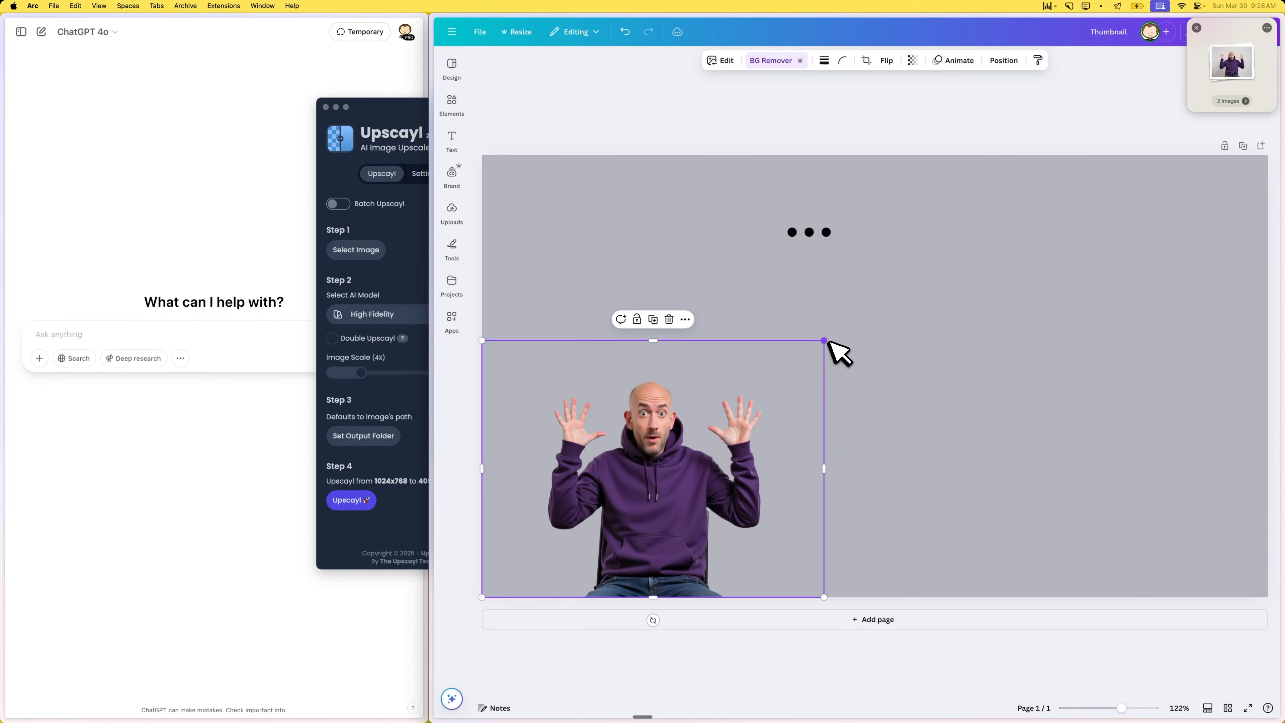
{"action": "left_click_drag", "start_coordinate": [825, 341], "coordinate": [982, 208]}
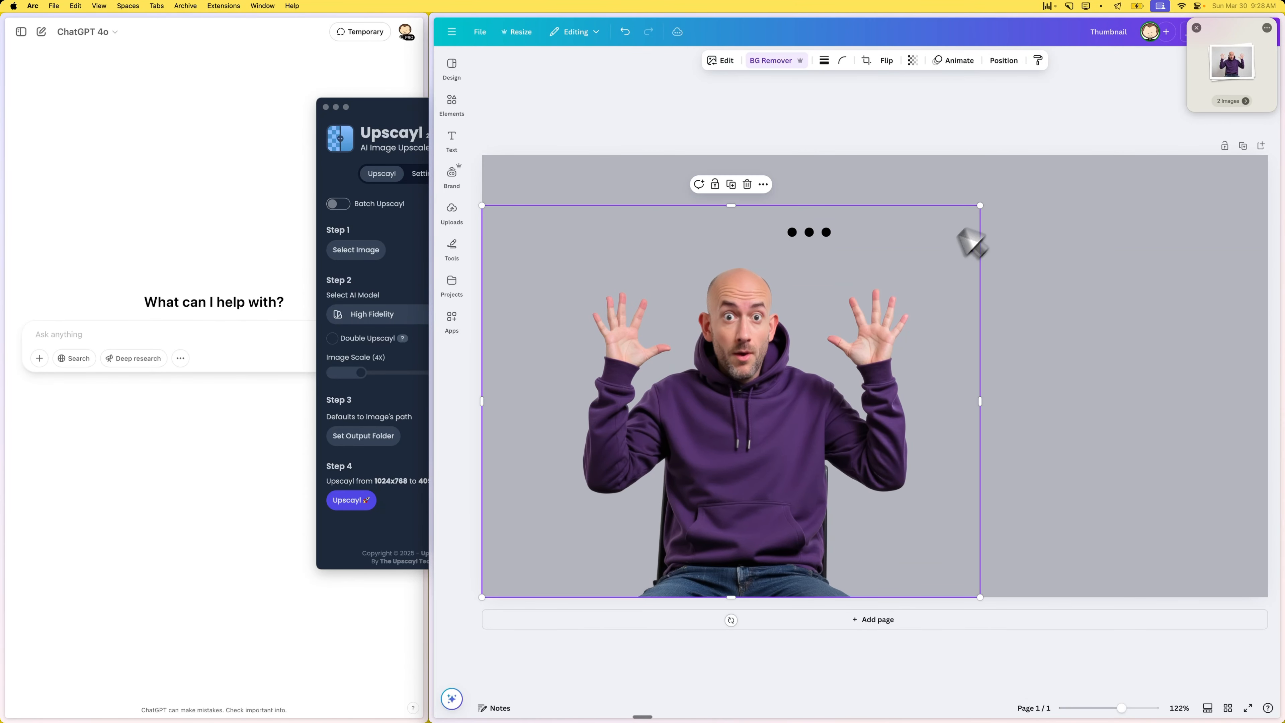
{"action": "left_click_drag", "start_coordinate": [726, 453], "coordinate": [645, 458]}
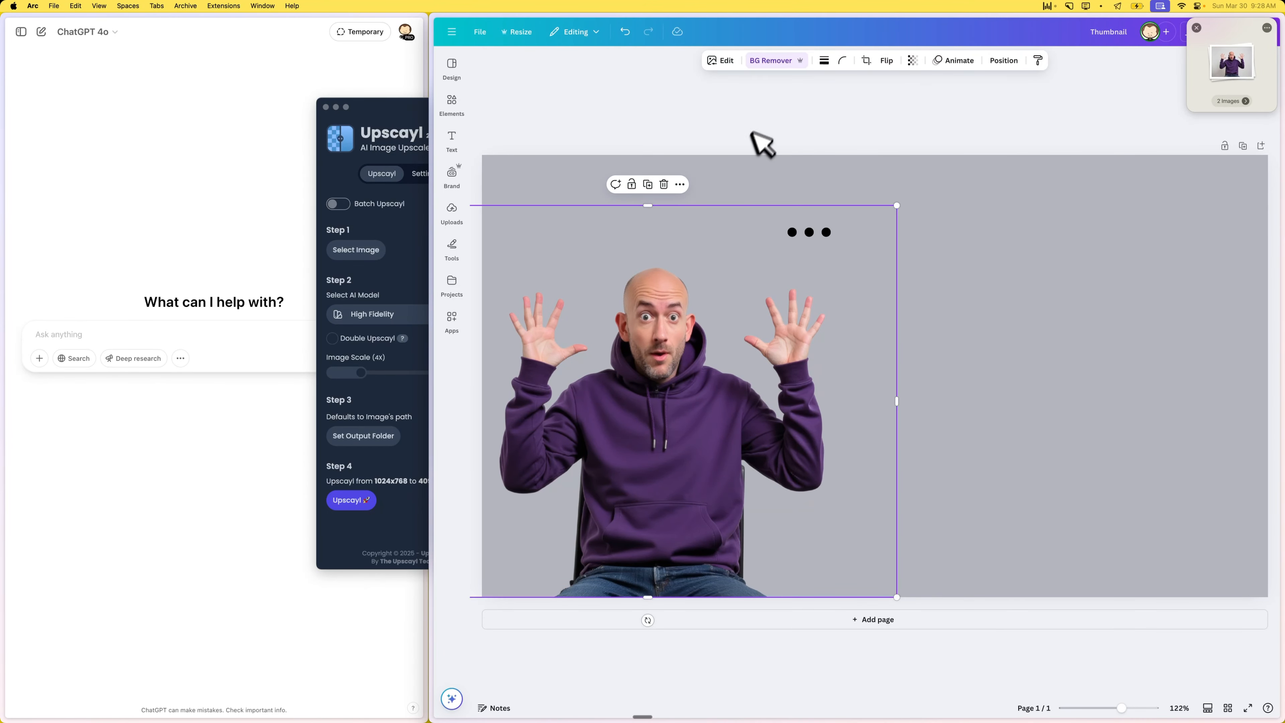
{"action": "left_click", "coordinate": [764, 144]}
- Replace the three dots with the title "AI YOUTUBE THUMBNAIL" and move the text box left so the title fits on the page
{"action": "left_click", "coordinate": [808, 237]}
{"action": "left_click", "coordinate": [810, 238]}
{"action": "key", "text": "super+a"}
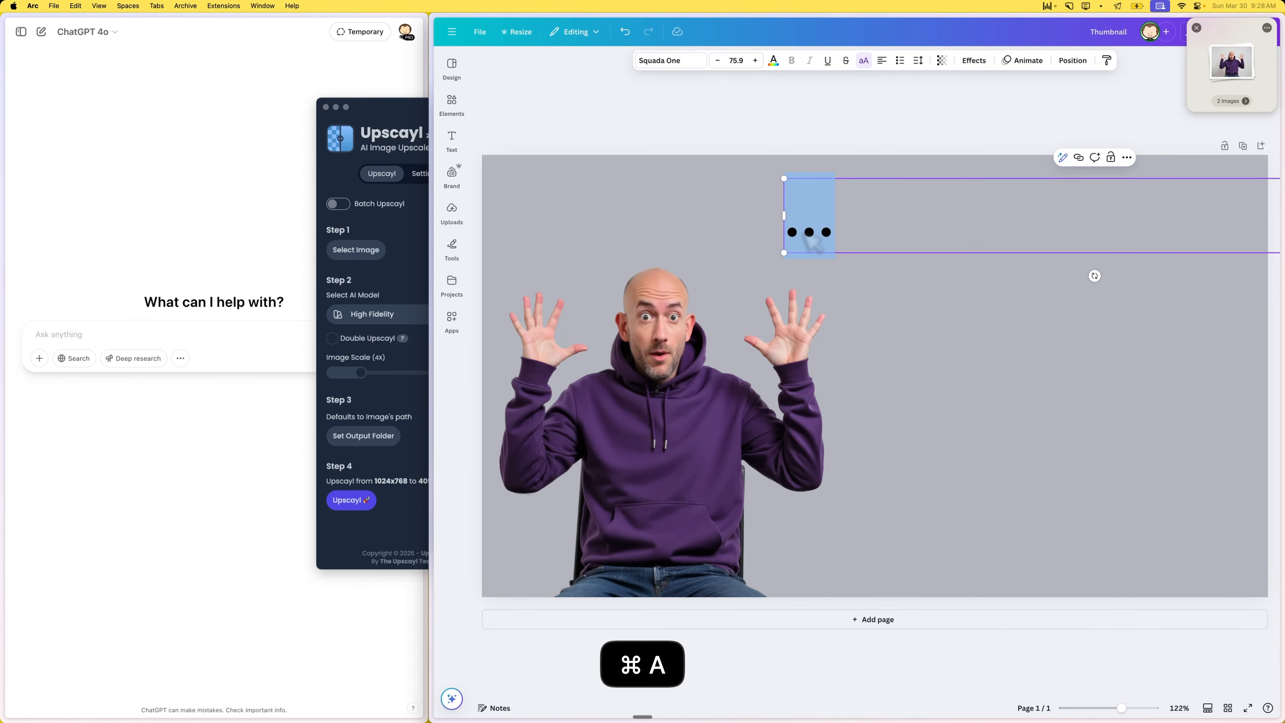
{"action": "type", "text": "Y"}
{"action": "key", "text": "BackSpace"}
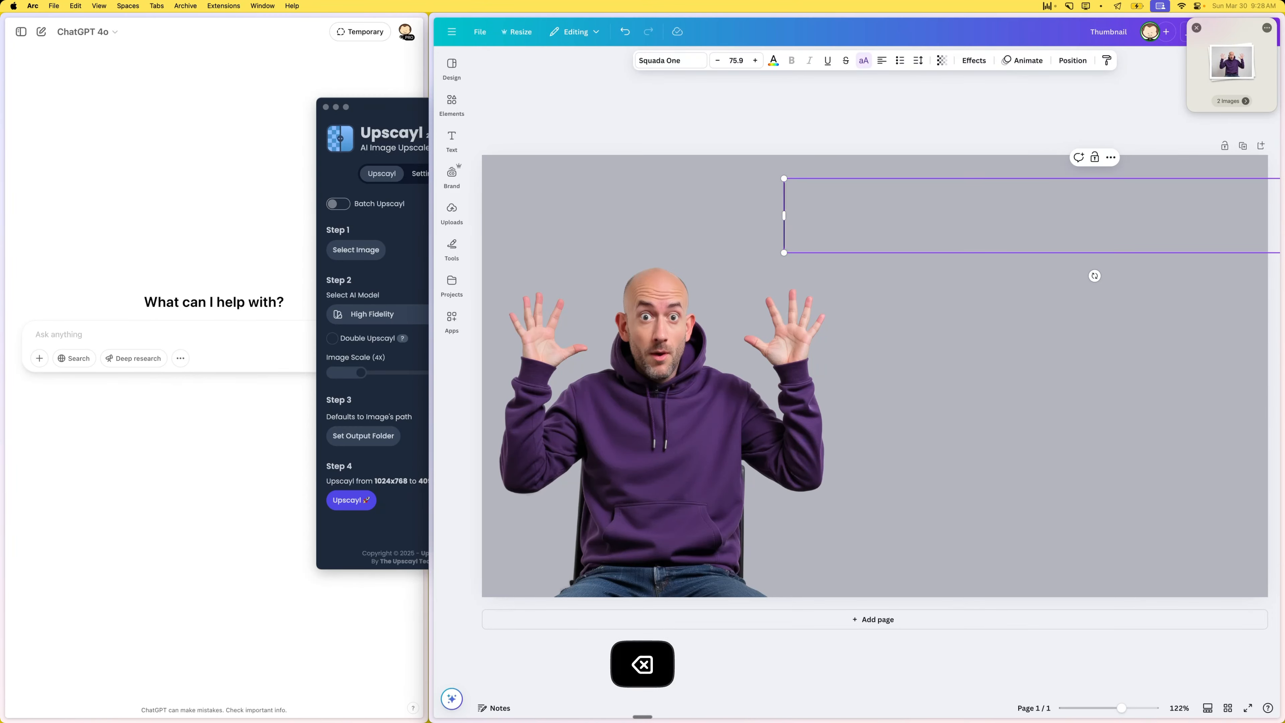
{"action": "type", "text": "Y"}
{"action": "key", "text": "BackSpace"}
{"action": "type", "text": "AI"}
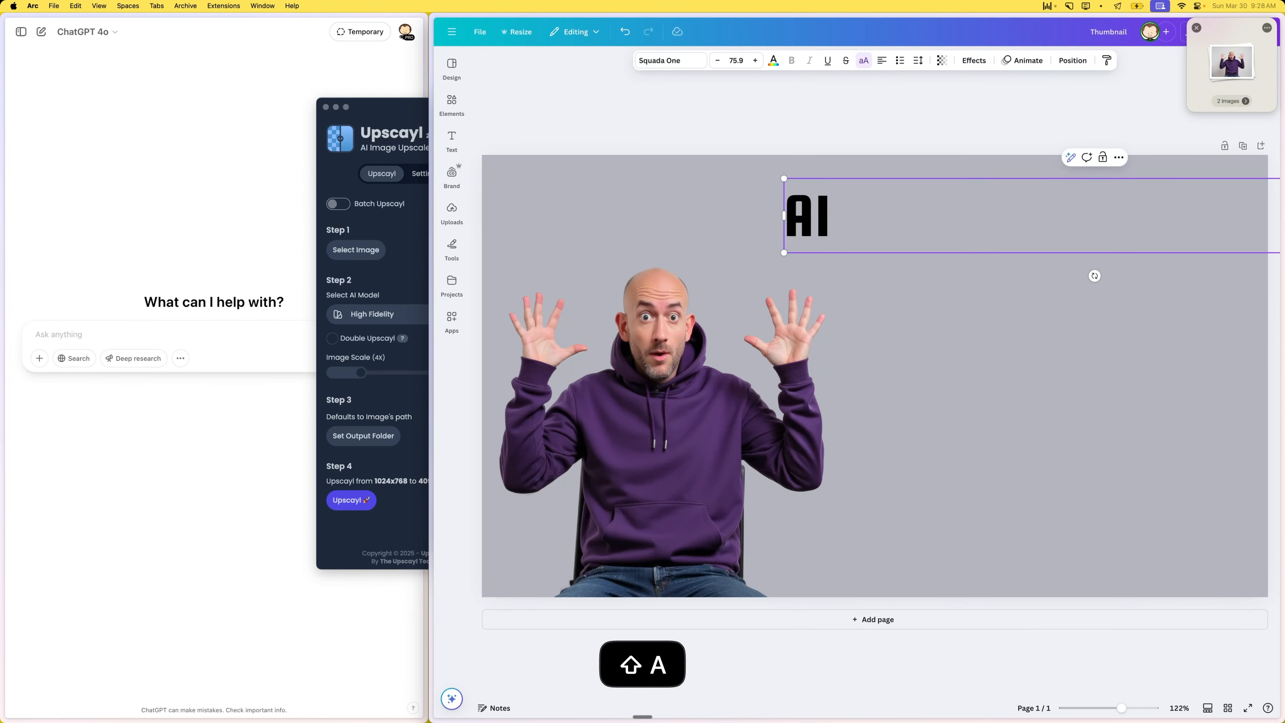
{"action": "type", "text": " YOUTUBE"}
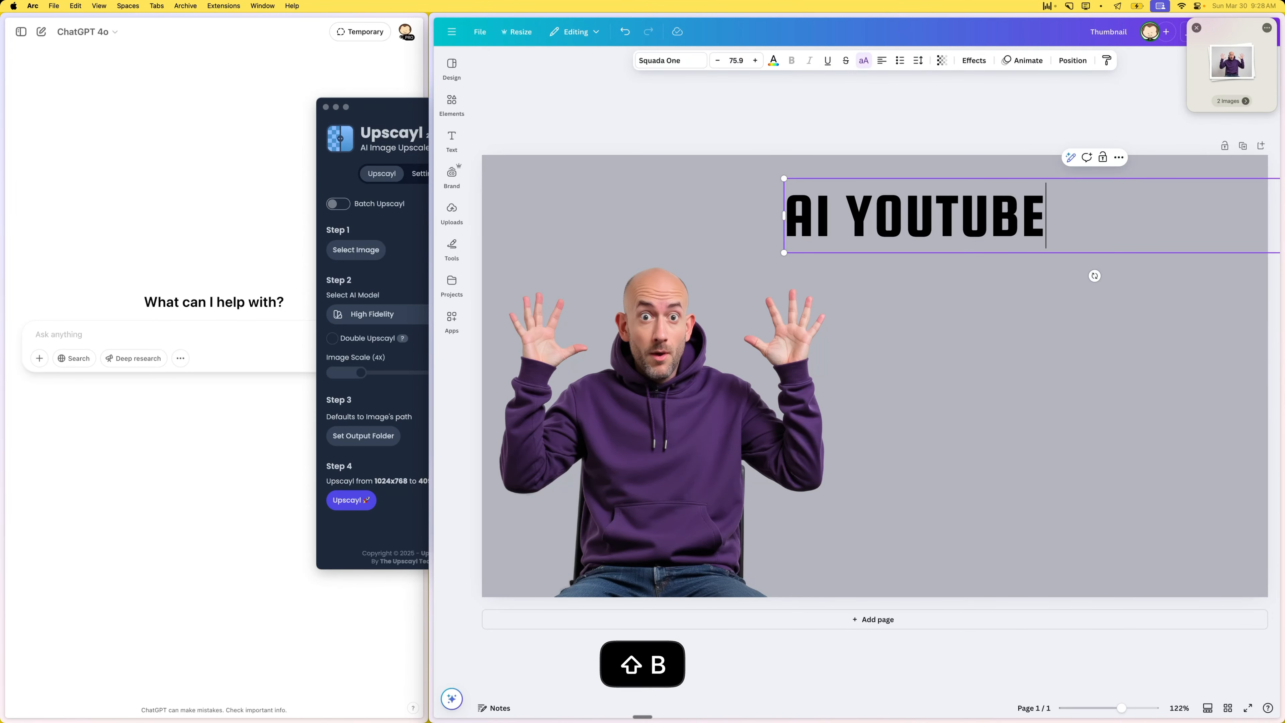
{"action": "type", "text": " THUM"}
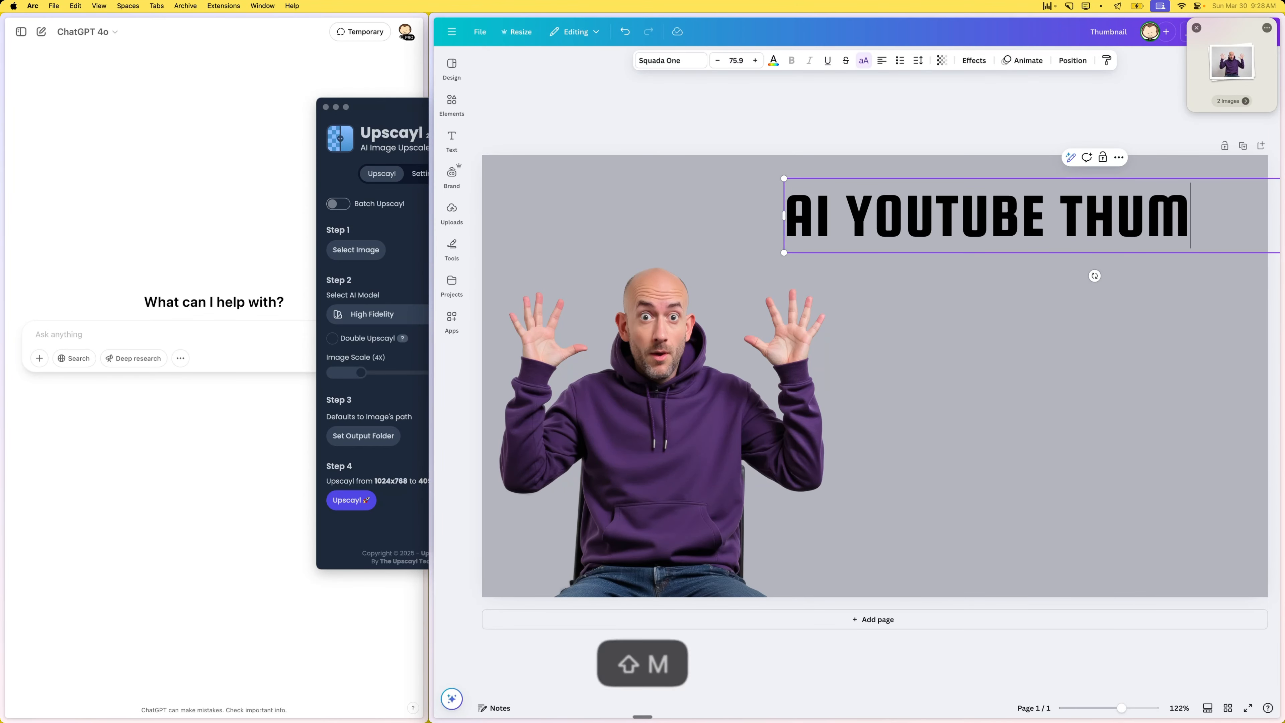
{"action": "type", "text": "BNAIL"}
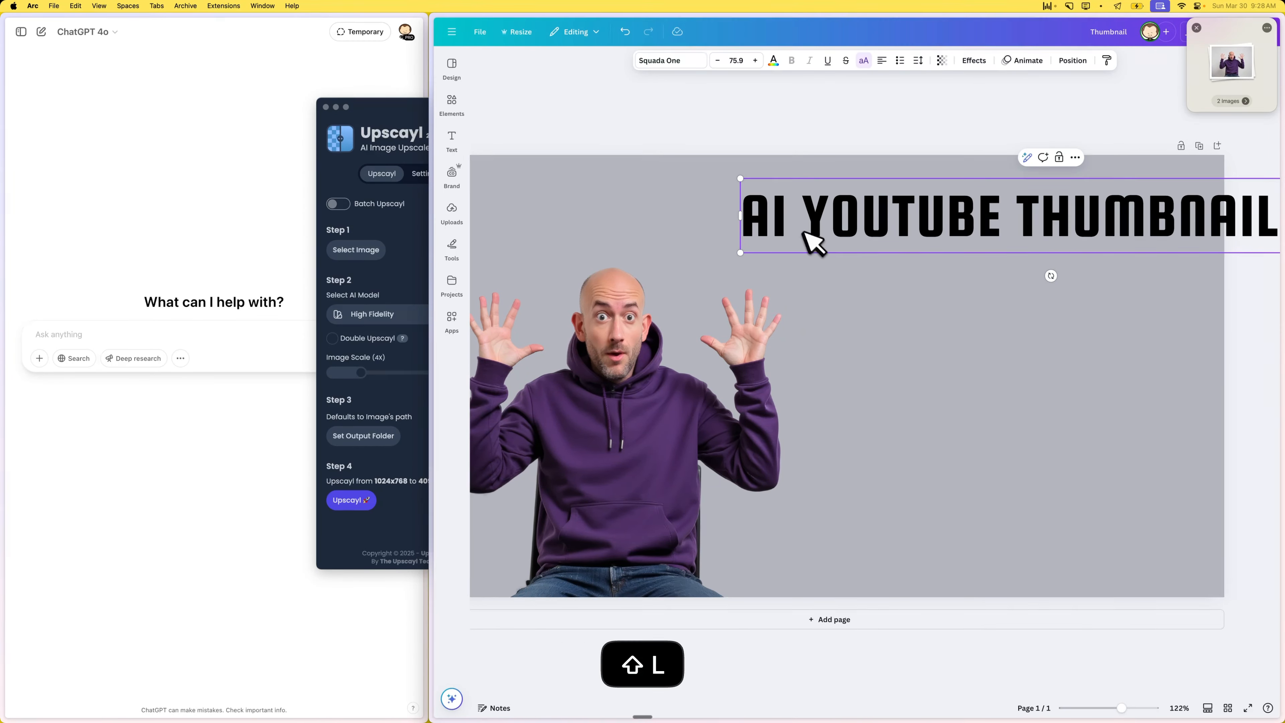
{"action": "left_click", "coordinate": [754, 143]}
{"action": "left_click_drag", "start_coordinate": [984, 217], "coordinate": [866, 221]}
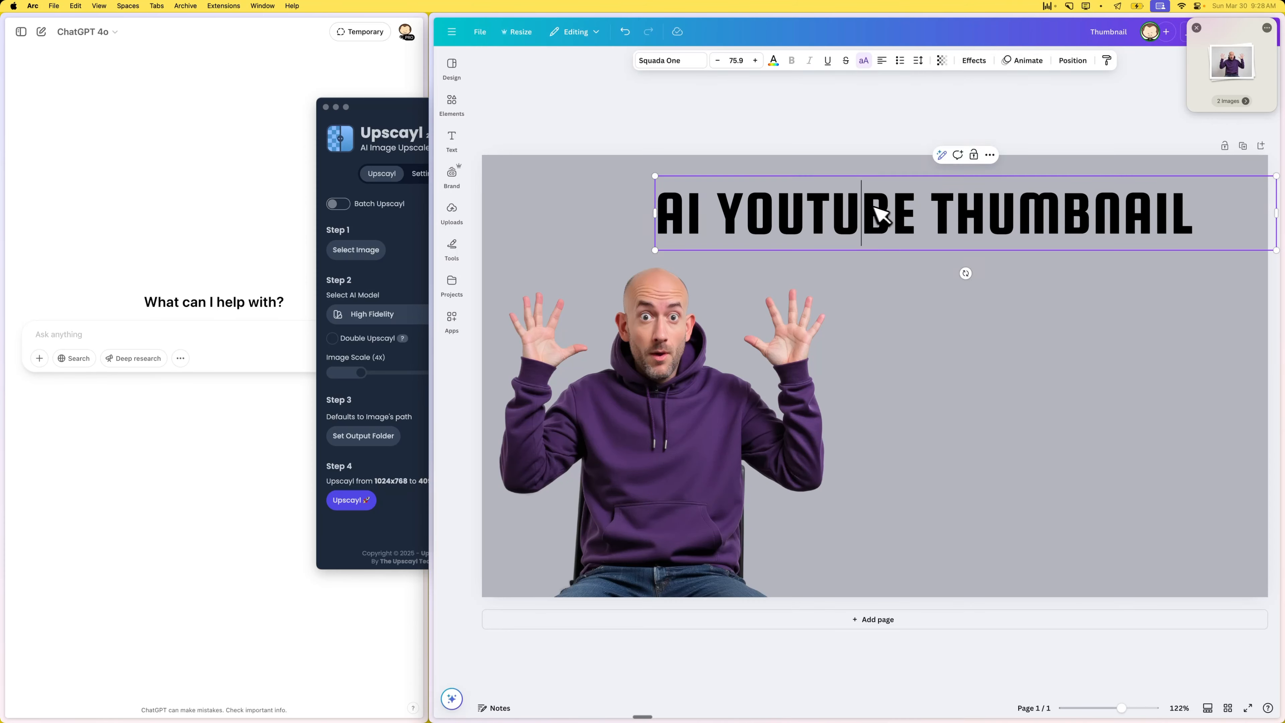
- Shorten the title to "AI THUMBNAILS" and move it right along the top of the page, above the man's raised hand
{"action": "double_click", "coordinate": [875, 216]}
{"action": "key", "text": "BackSpace"}
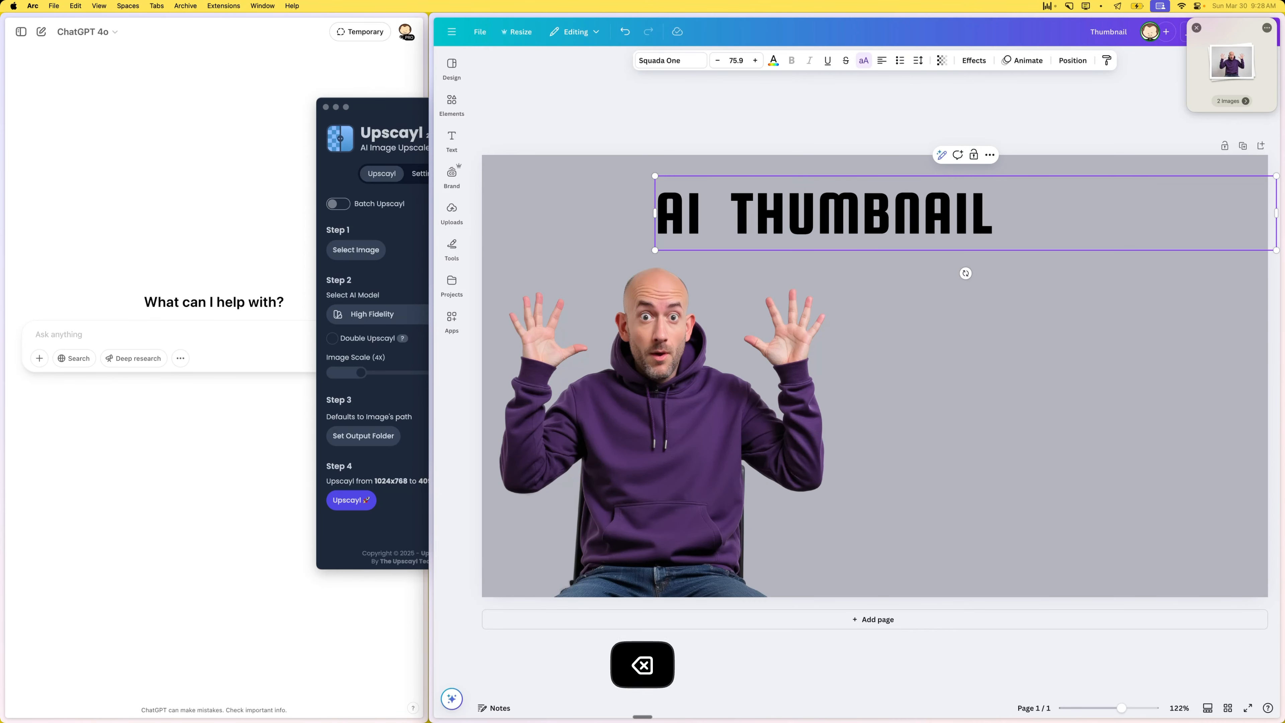
{"action": "key", "text": "BackSpace"}
{"action": "key", "text": "super+Right"}
{"action": "type", "text": "S"}
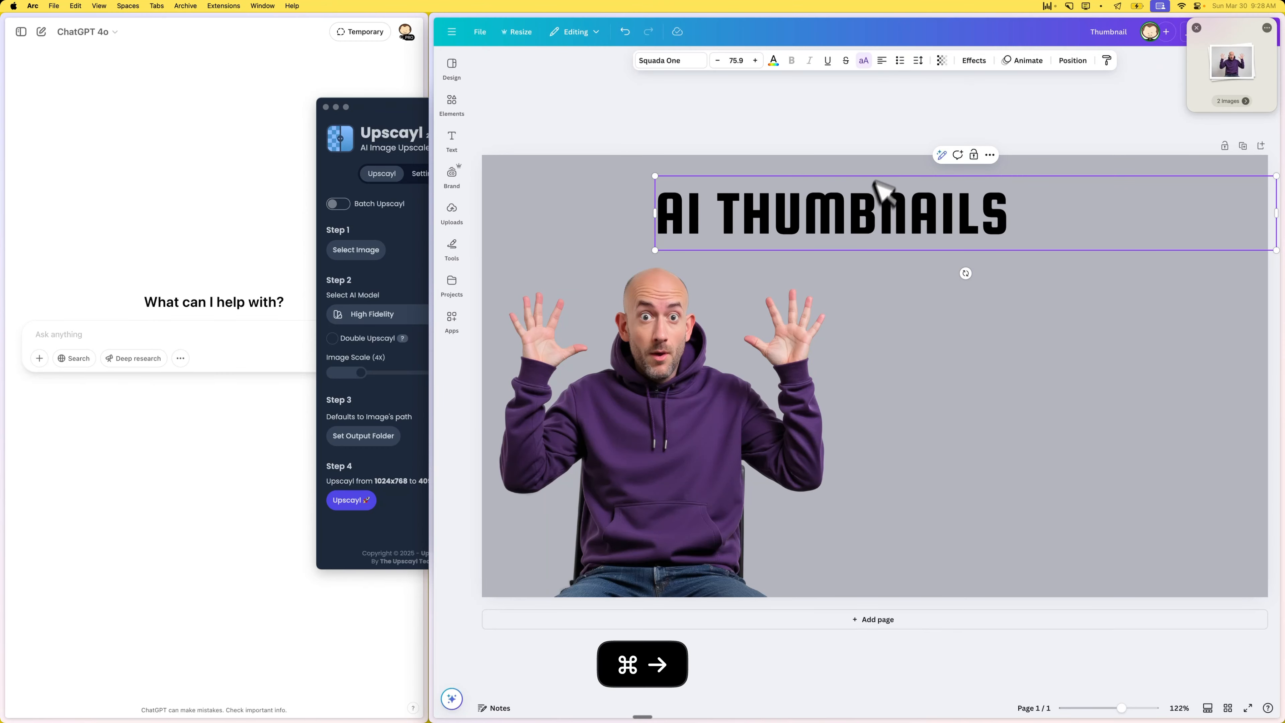
{"action": "key", "text": "Escape"}
{"action": "left_click_drag", "start_coordinate": [840, 208], "coordinate": [906, 209]}
{"action": "left_click", "coordinate": [820, 136]}
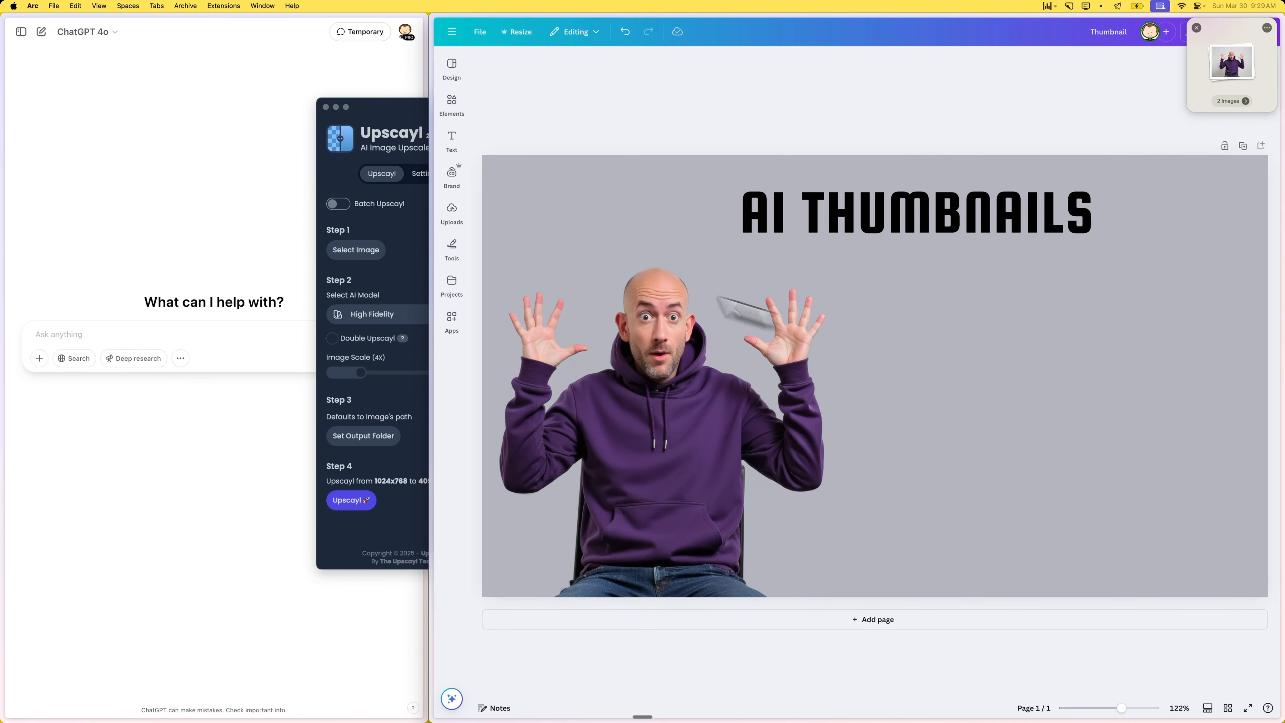
- Have ChatGPT generate an image of a Youtube award for the channel called Dr33tje and dismiss the floating file shelf
{"action": "left_click", "coordinate": [162, 328]}
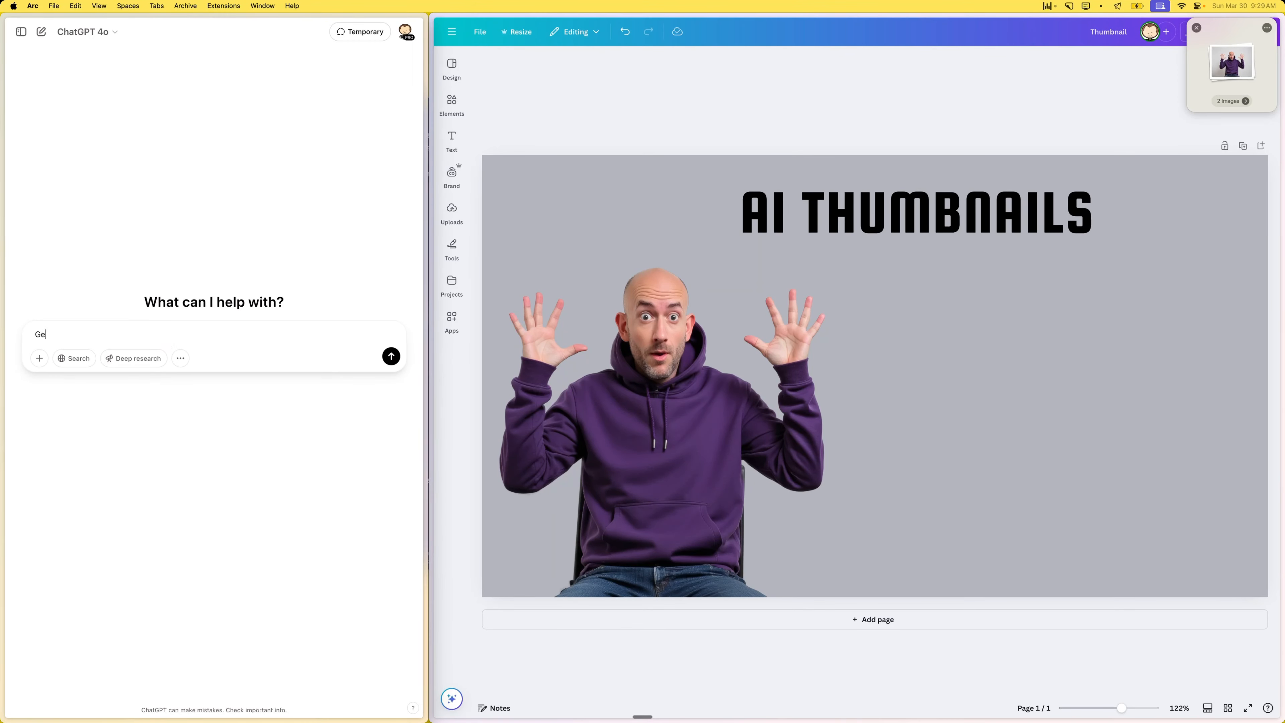
{"action": "type", "text": "Generate an image of a Yotube award for my channel called Dreetje"}
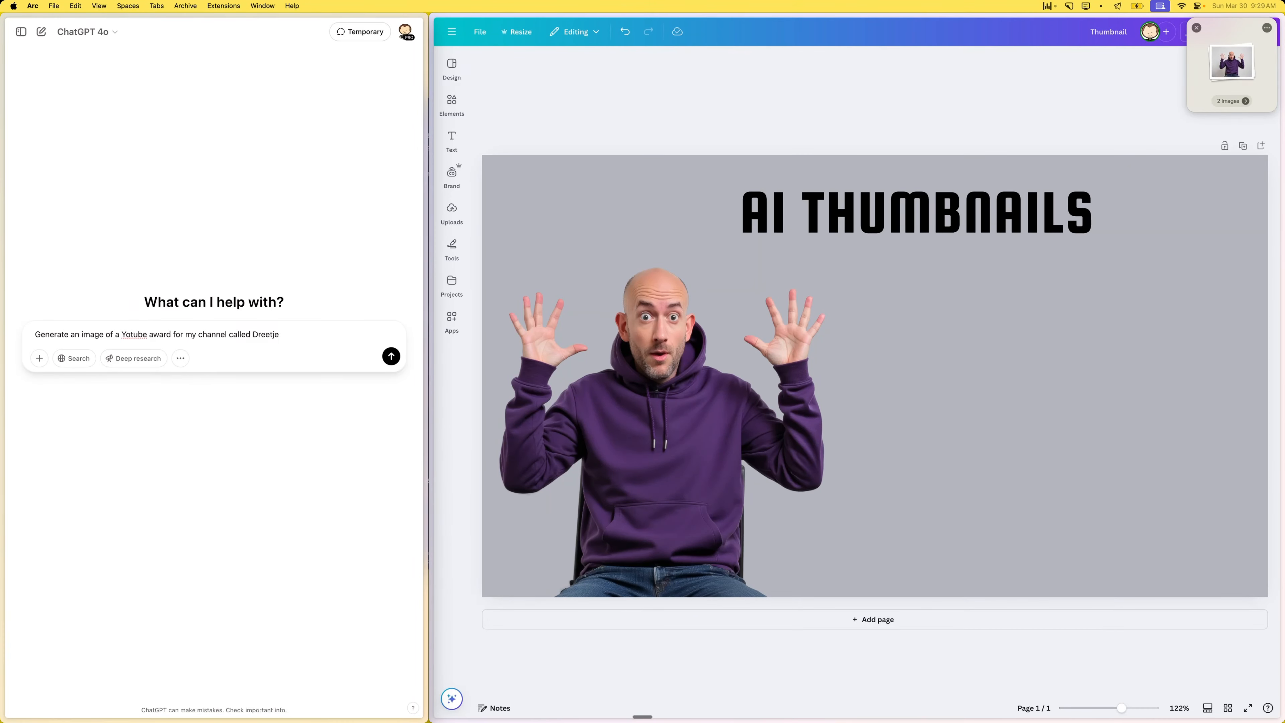
{"action": "key", "text": "BackSpace"}
{"action": "key", "text": "BackSpace"}
{"action": "left_click", "coordinate": [391, 356]}
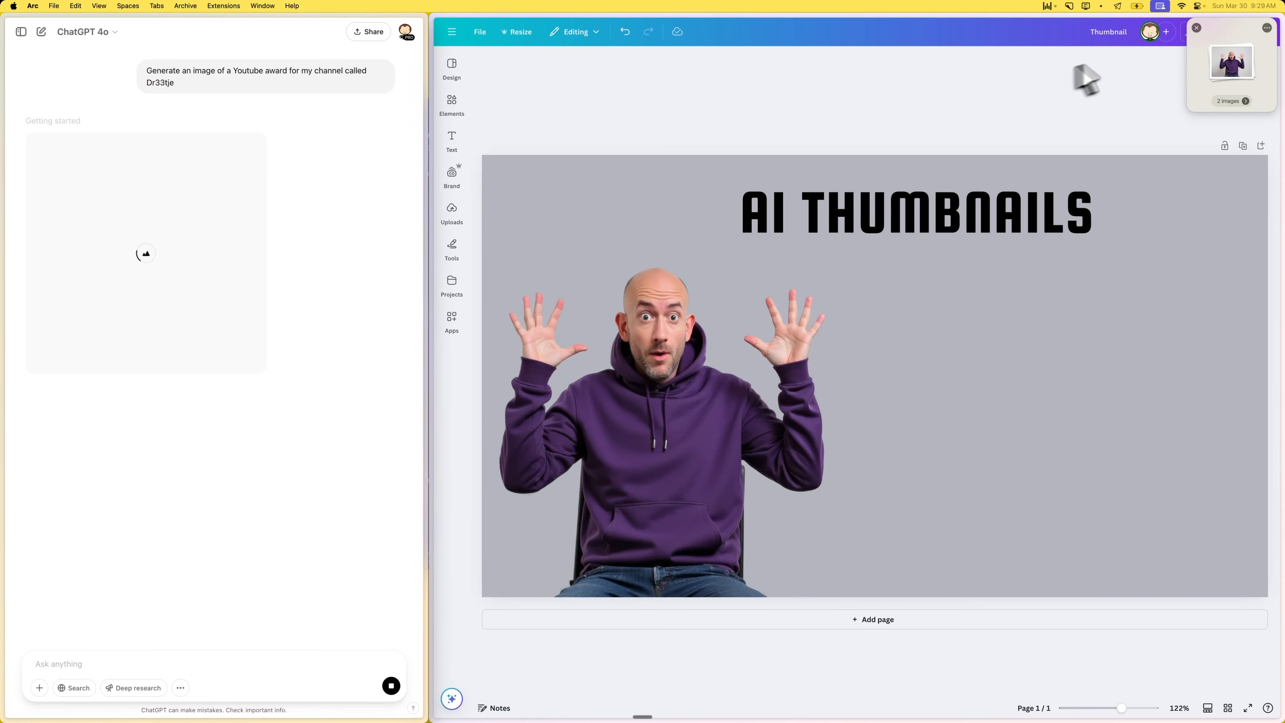
{"action": "left_click", "coordinate": [1197, 28]}
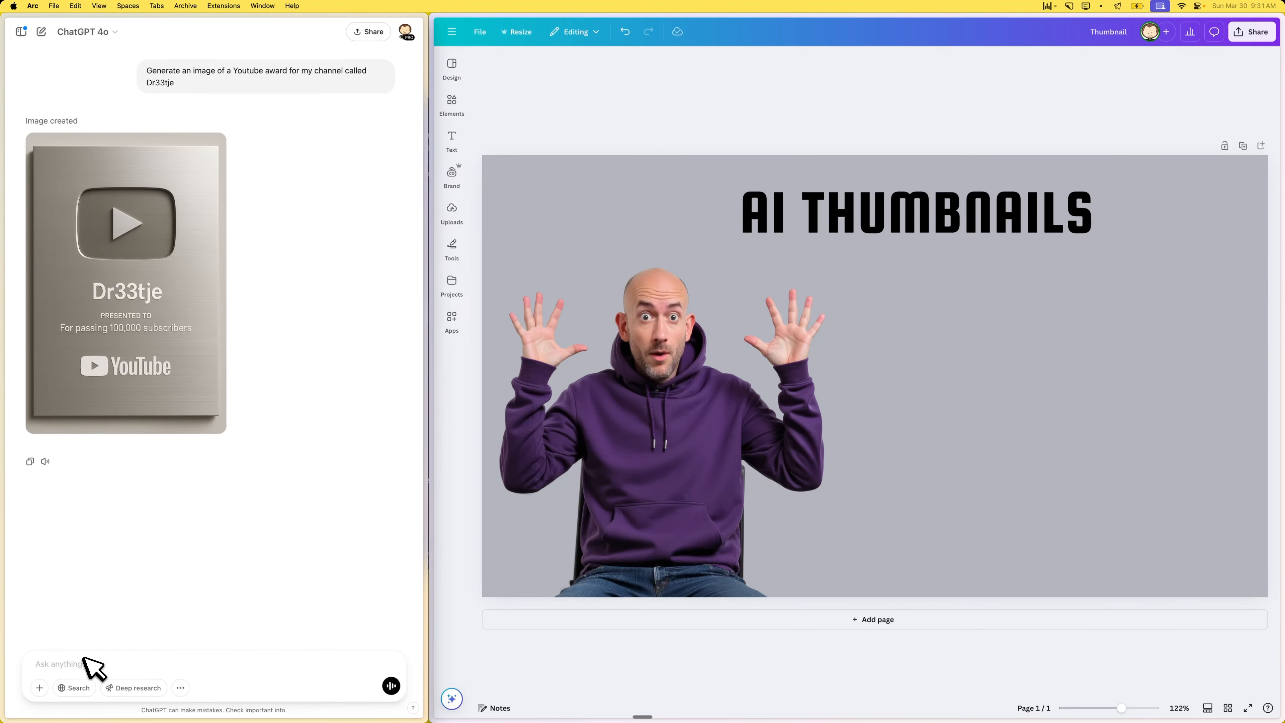
- Select the "For passing 100,000 subscribers" line in the award image and request the edit "Let's say 1000+ subscribers"
{"action": "left_click", "coordinate": [151, 326]}
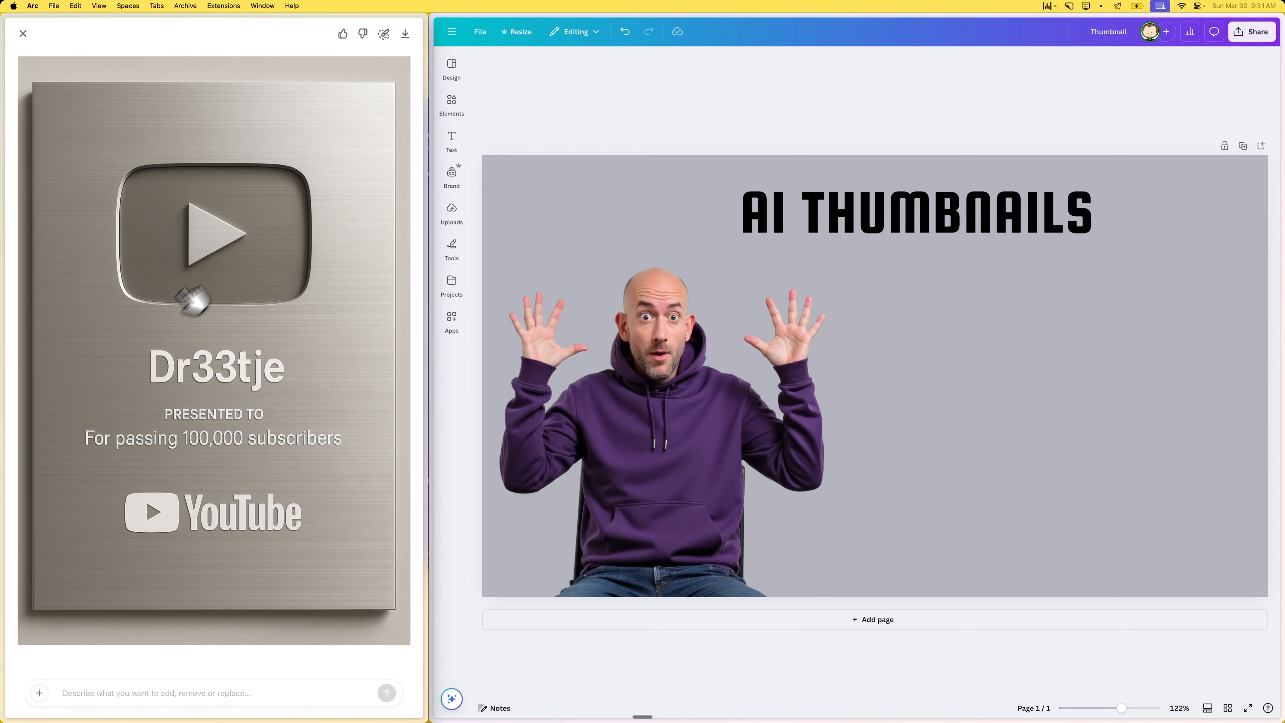
{"action": "left_click", "coordinate": [383, 34]}
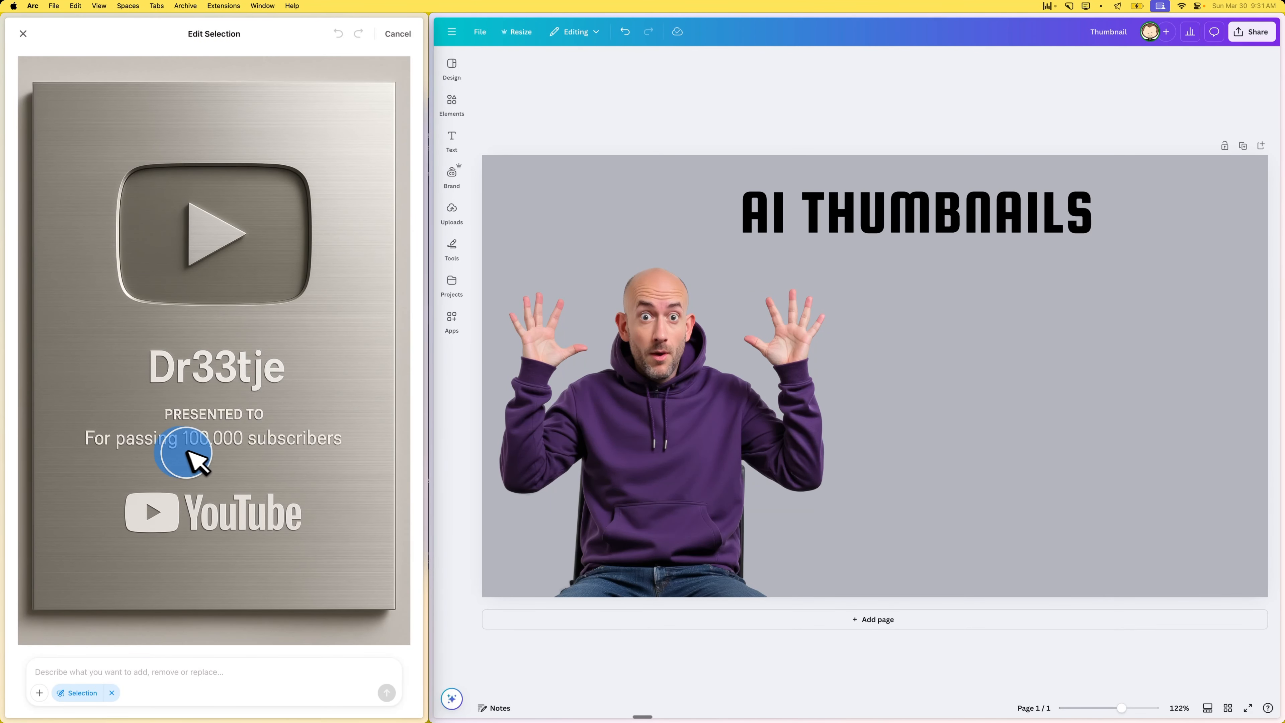
{"action": "mouse_move", "coordinate": [218, 451]}
{"action": "left_mouse_down"}
{"action": "mouse_move", "coordinate": [334, 448]}
{"action": "mouse_move", "coordinate": [249, 452]}
{"action": "left_mouse_up"}
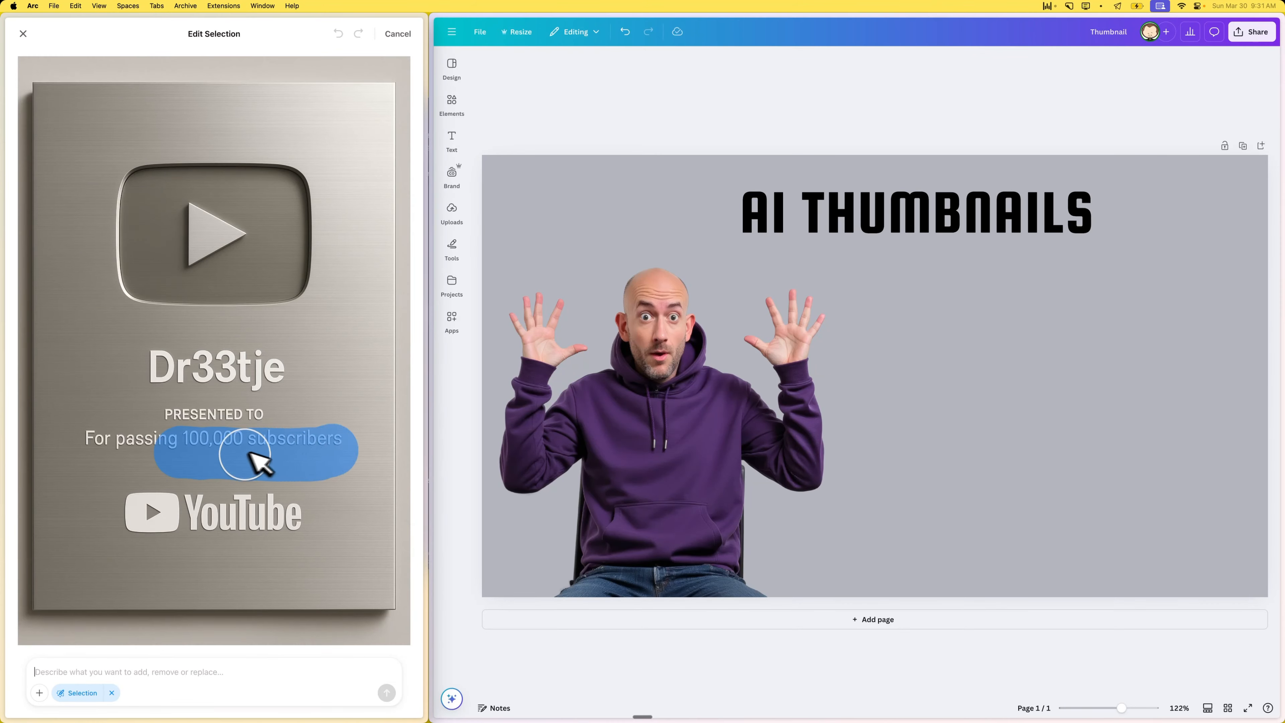
{"action": "left_click_drag", "start_coordinate": [89, 448], "coordinate": [90, 450]}
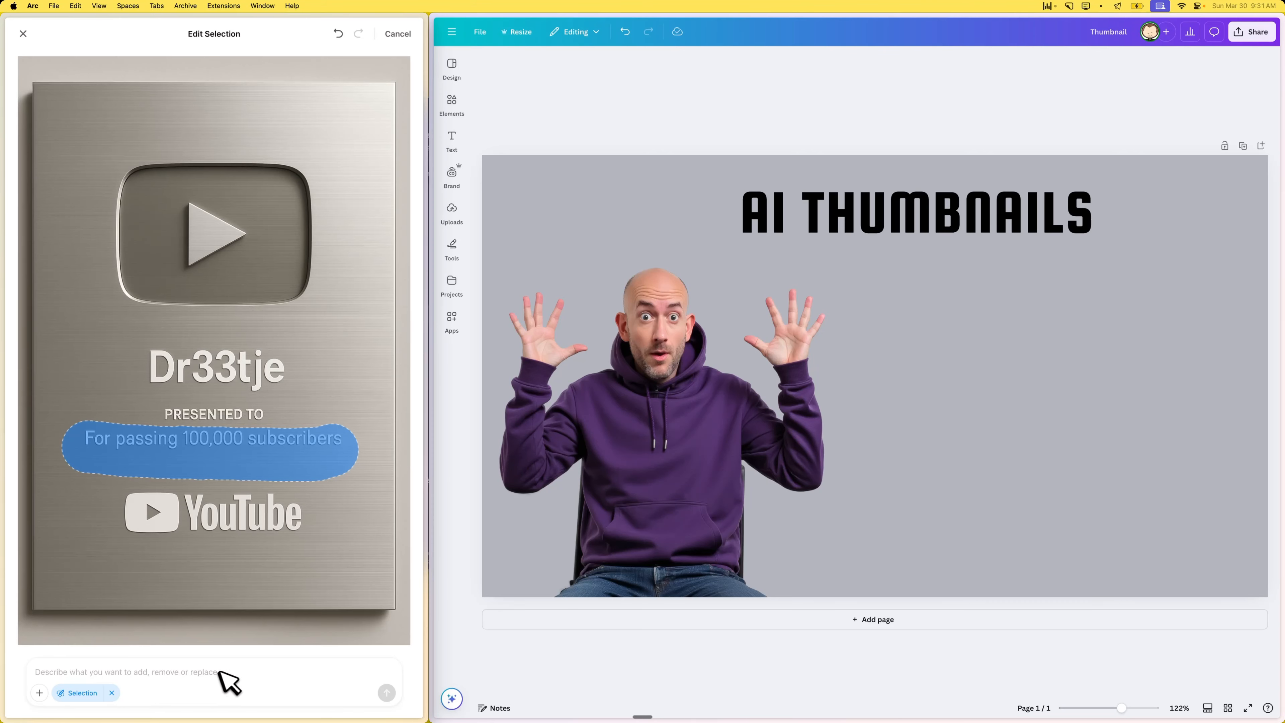
{"action": "type", "text": "Let's say 1000+ subscribers"}
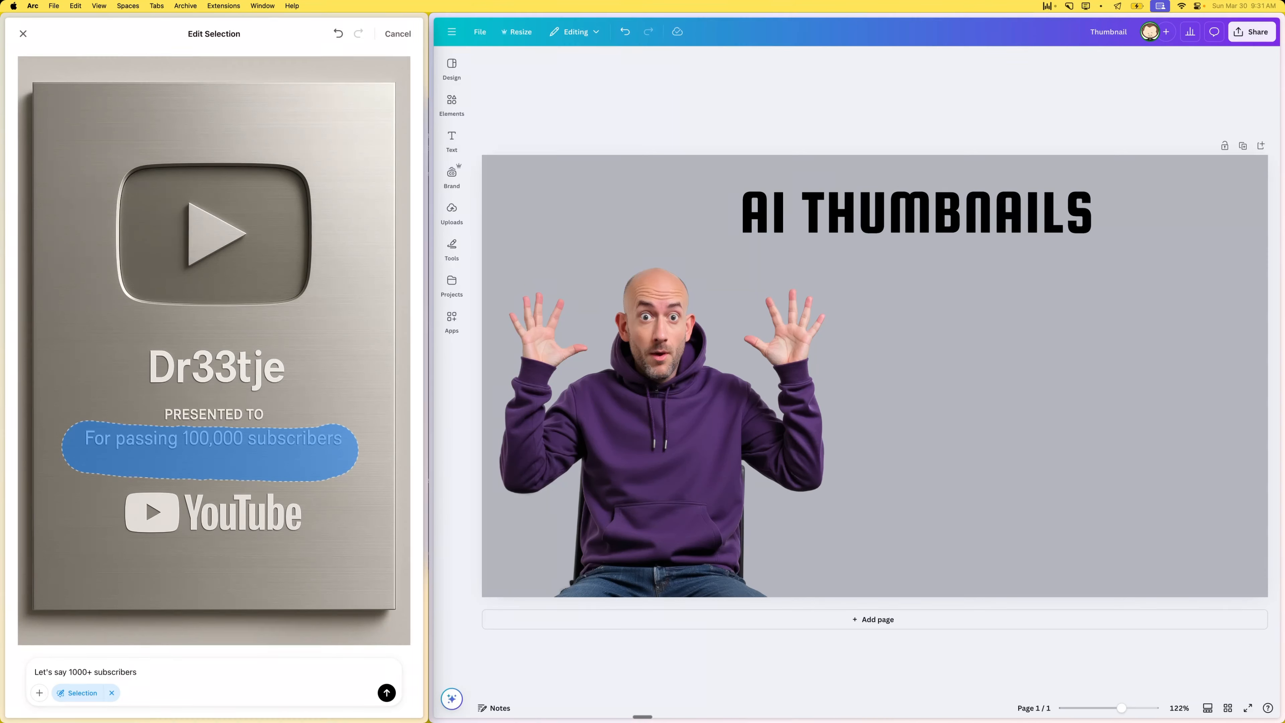
{"action": "left_click", "coordinate": [388, 693]}
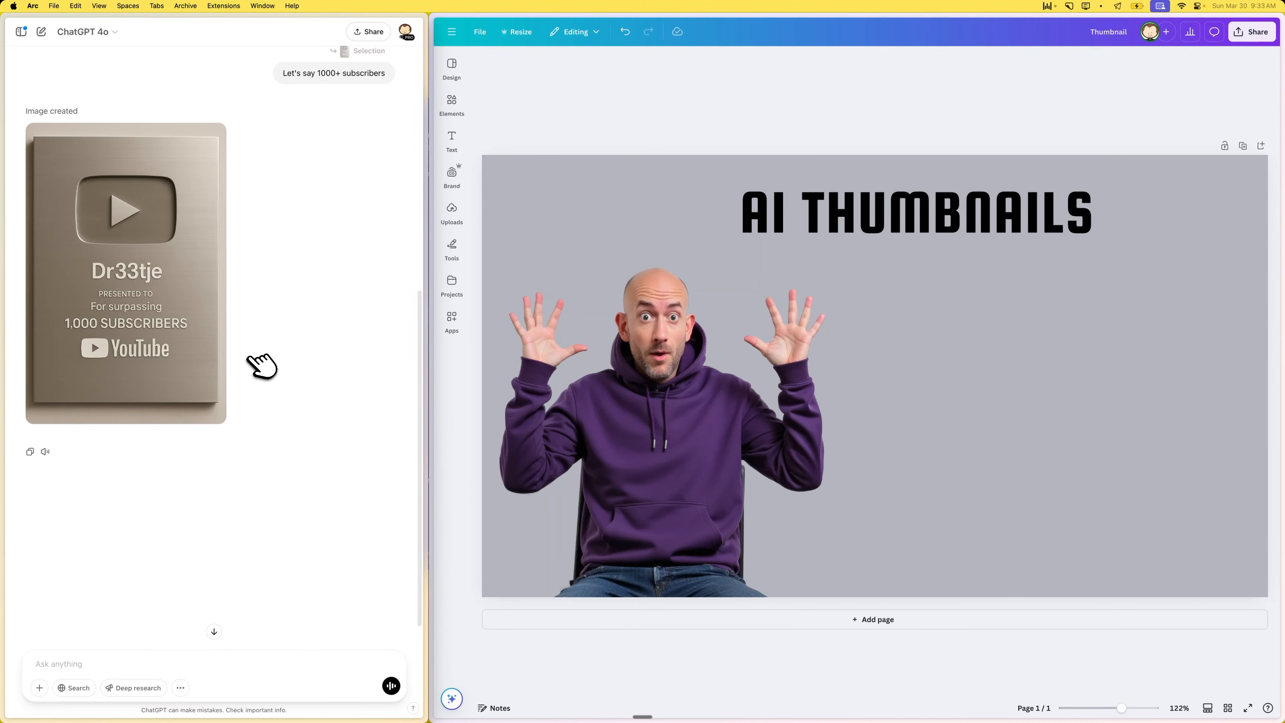
- Download the revised award image, then switch to Upscayl and upscale it 4x to 4096x6144 with the High Fidelity model
{"action": "mouse_move", "coordinate": [170, 244]}
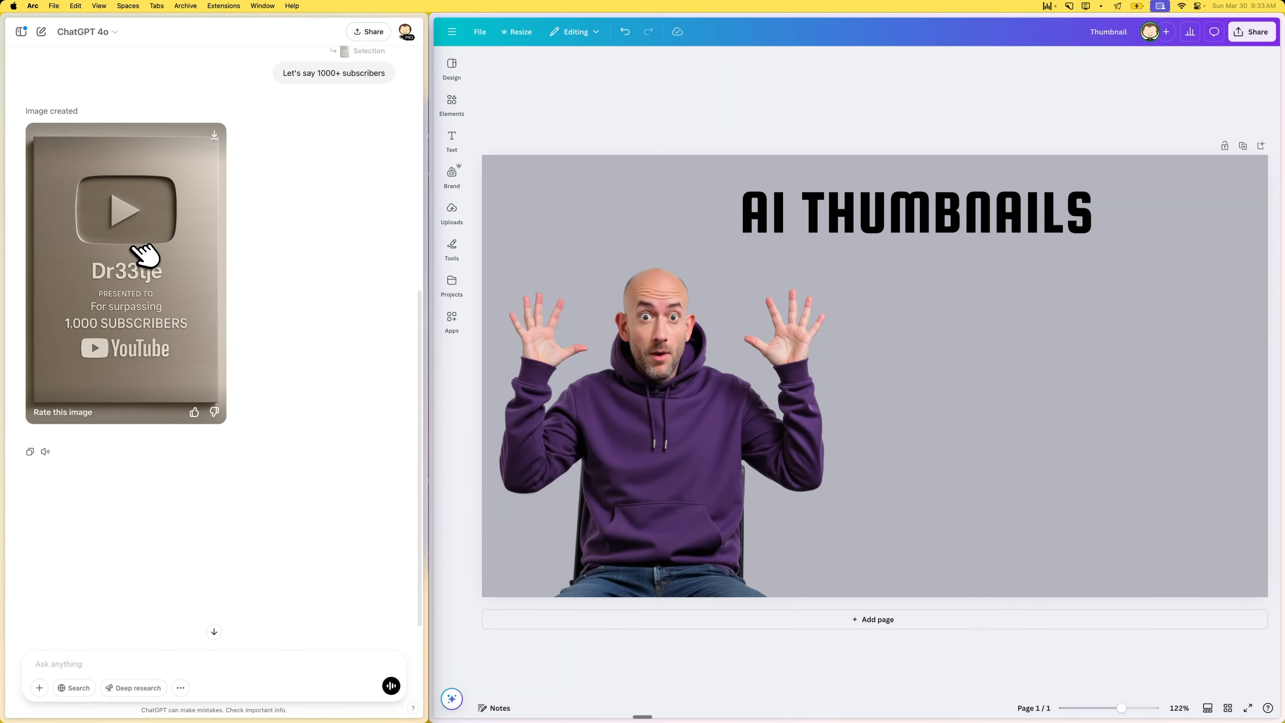
{"action": "left_click", "coordinate": [215, 135]}
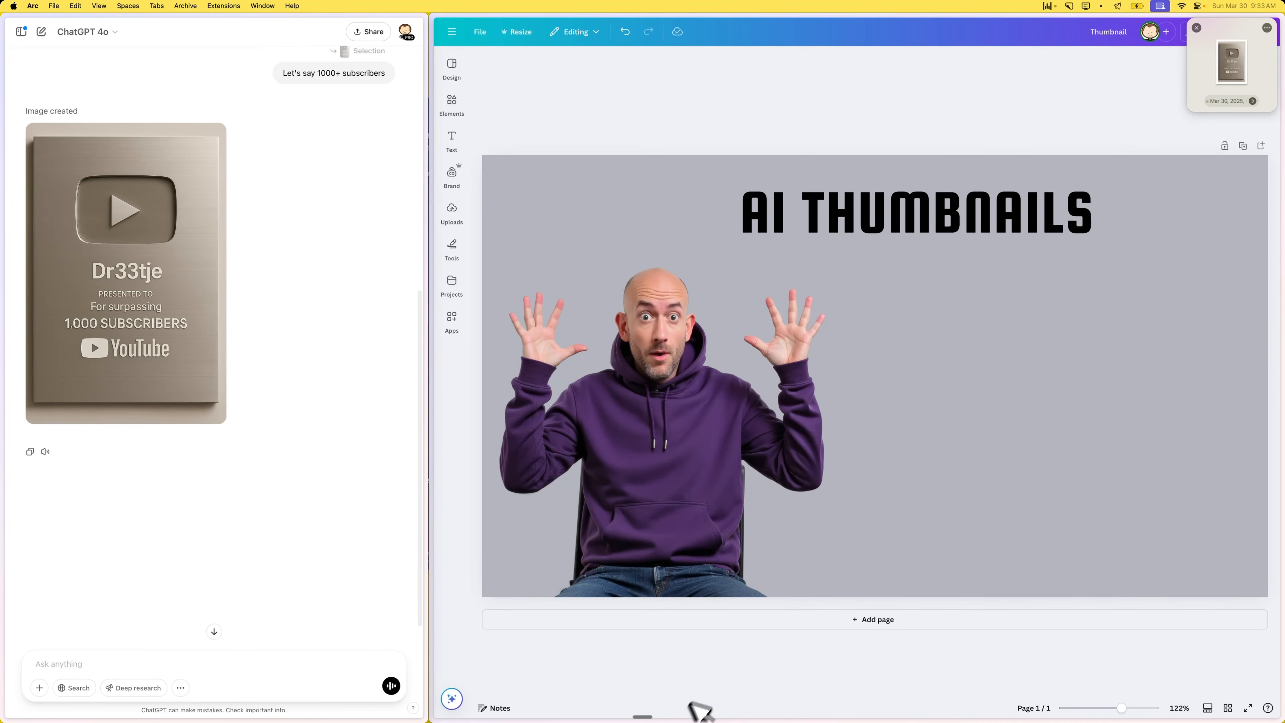
{"action": "mouse_move", "coordinate": [708, 721]}
{"action": "left_click", "coordinate": [817, 703]}
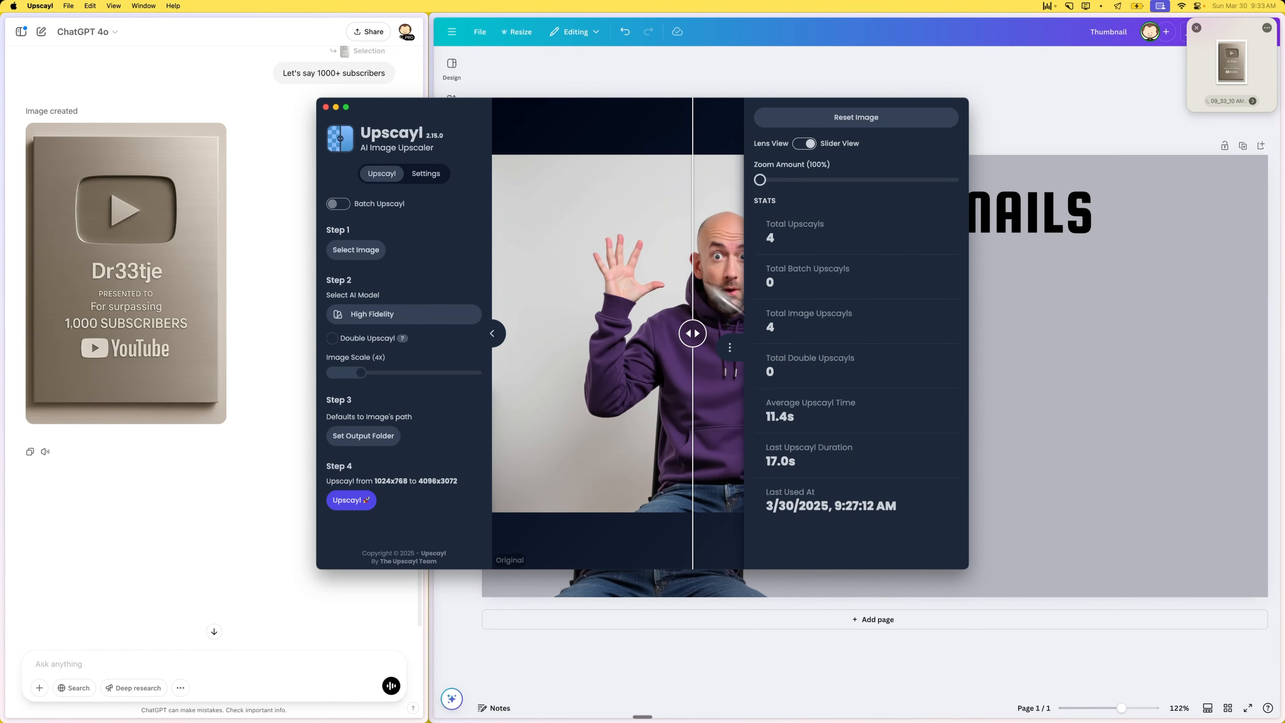
{"action": "left_click_drag", "start_coordinate": [1207, 82], "coordinate": [573, 265]}
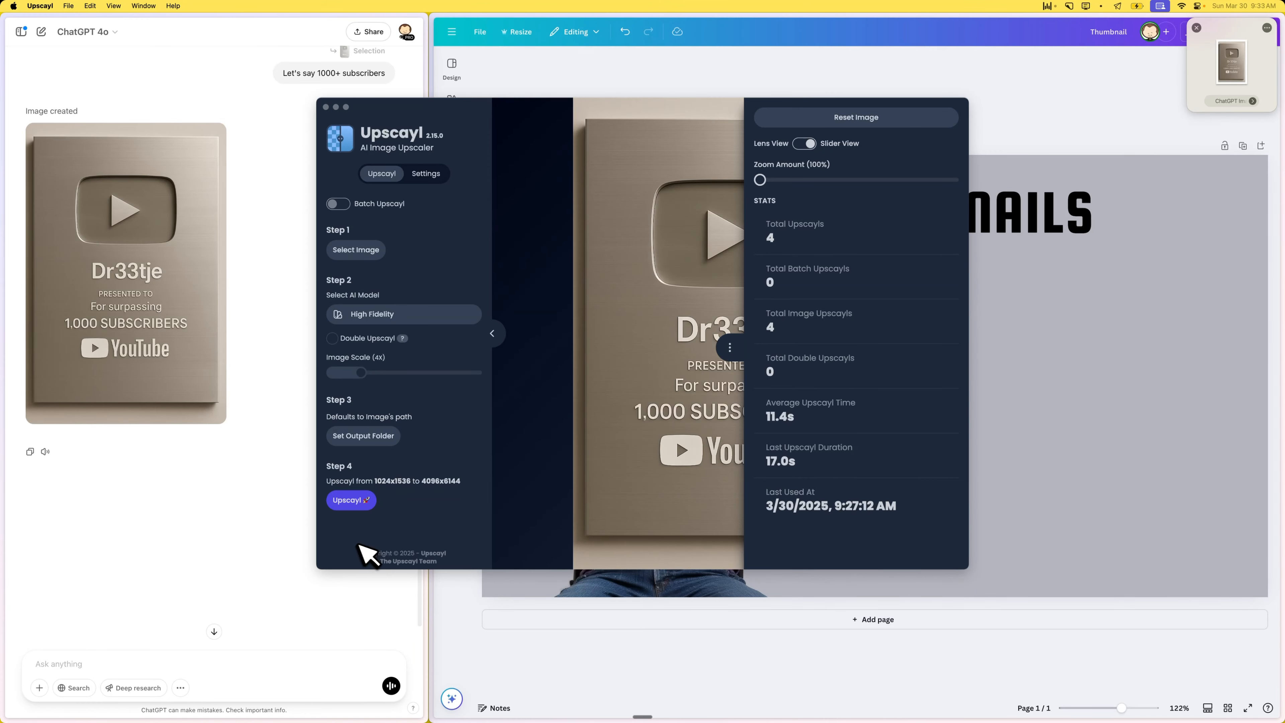
{"action": "left_click", "coordinate": [353, 500]}
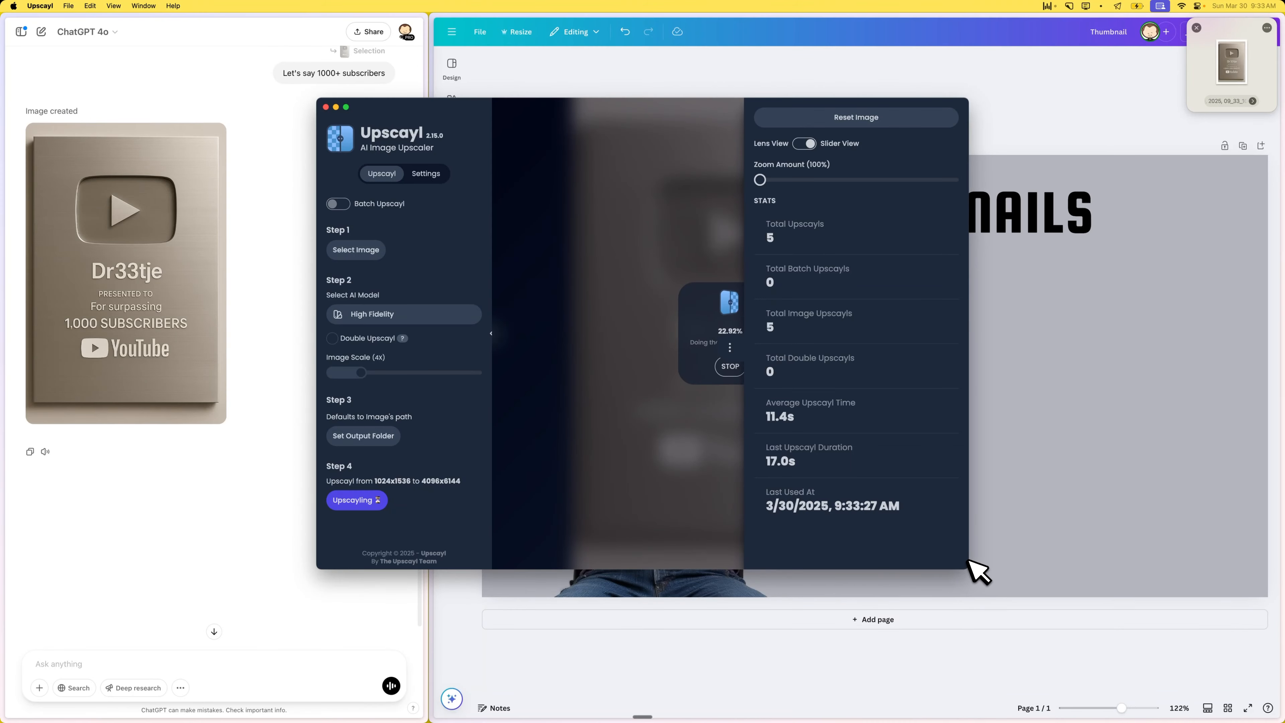
- Enlarge the Upscayl window without its statistics sidebar and compare the award's original and upscaled versions across the divider
{"action": "left_click_drag", "start_coordinate": [976, 565], "coordinate": [1101, 600]}
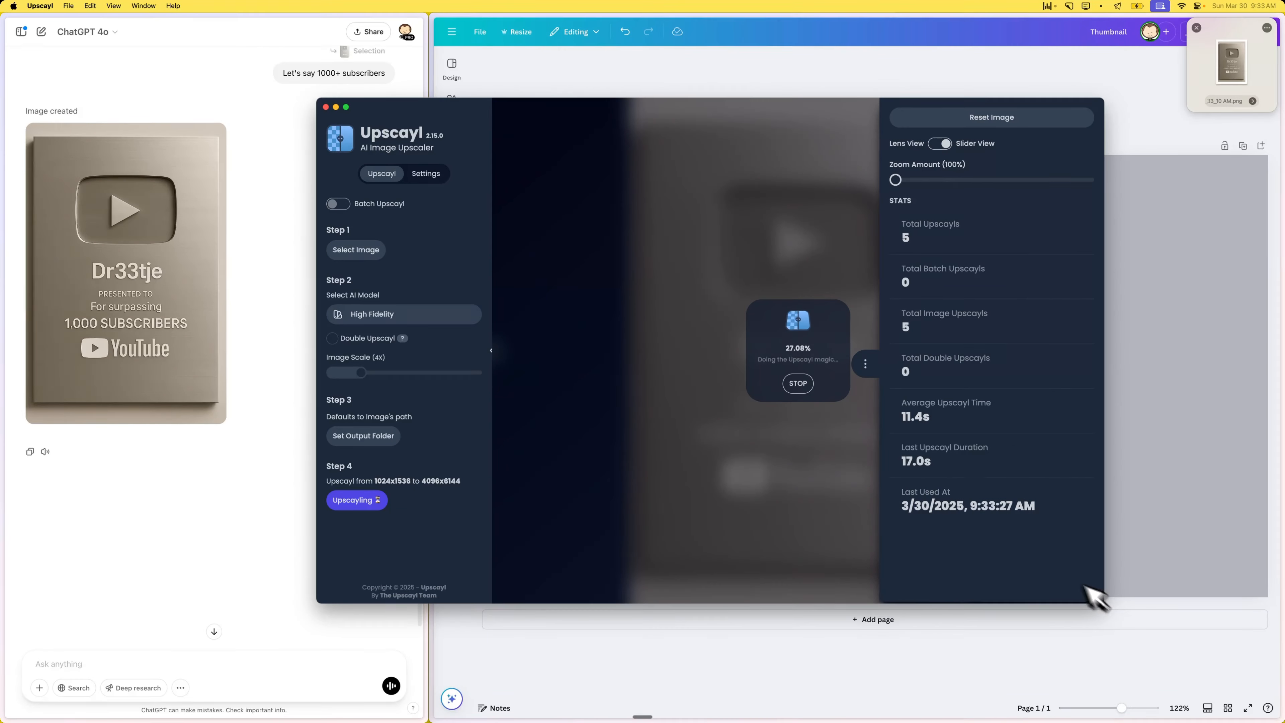
{"action": "left_click", "coordinate": [866, 367]}
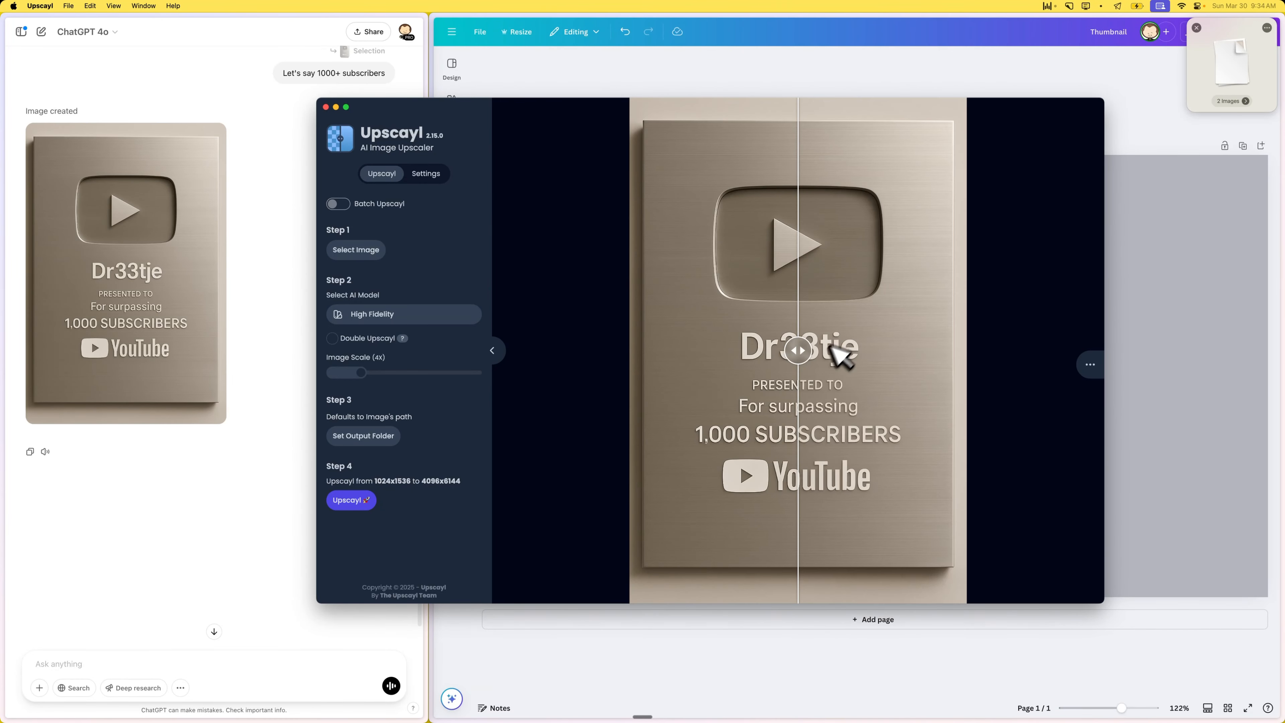
{"action": "left_click_drag", "start_coordinate": [804, 355], "coordinate": [614, 327]}
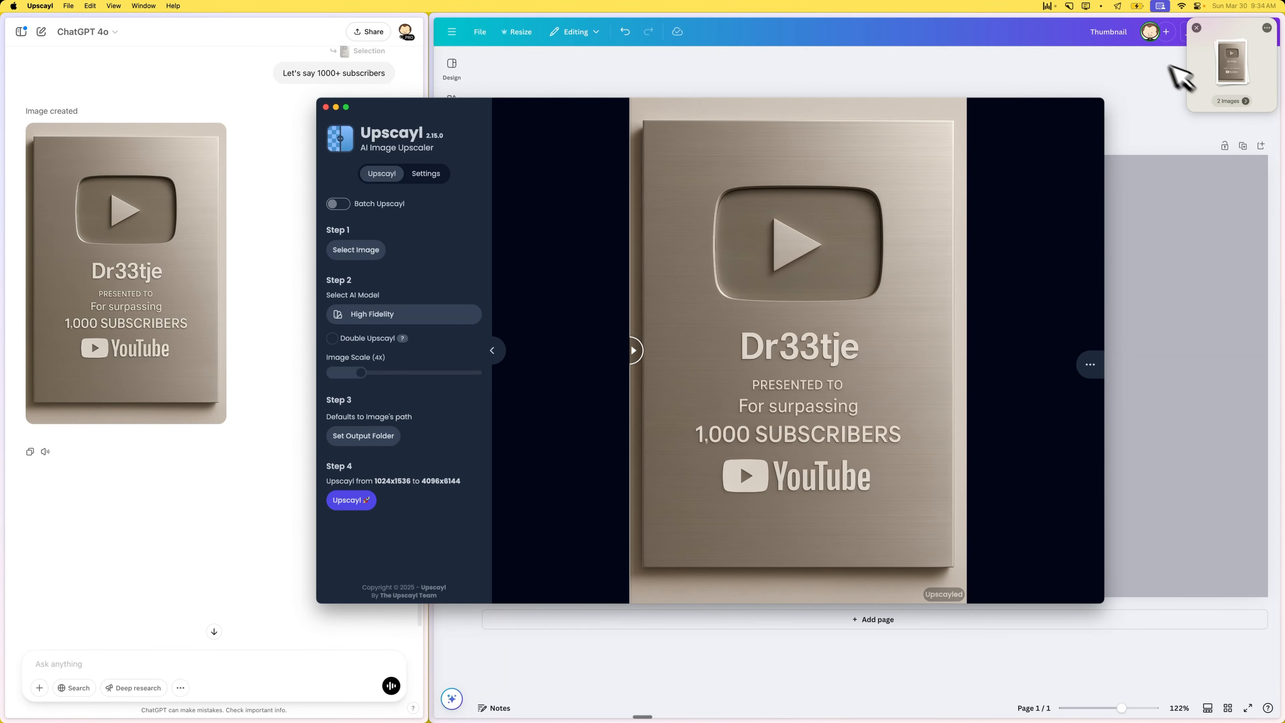
- Switch to the Canva design, place the upscaled high-fidelity award image on the page, and move it right of the man below the title
{"action": "left_click", "coordinate": [1172, 161]}
{"action": "left_click", "coordinate": [1230, 60]}
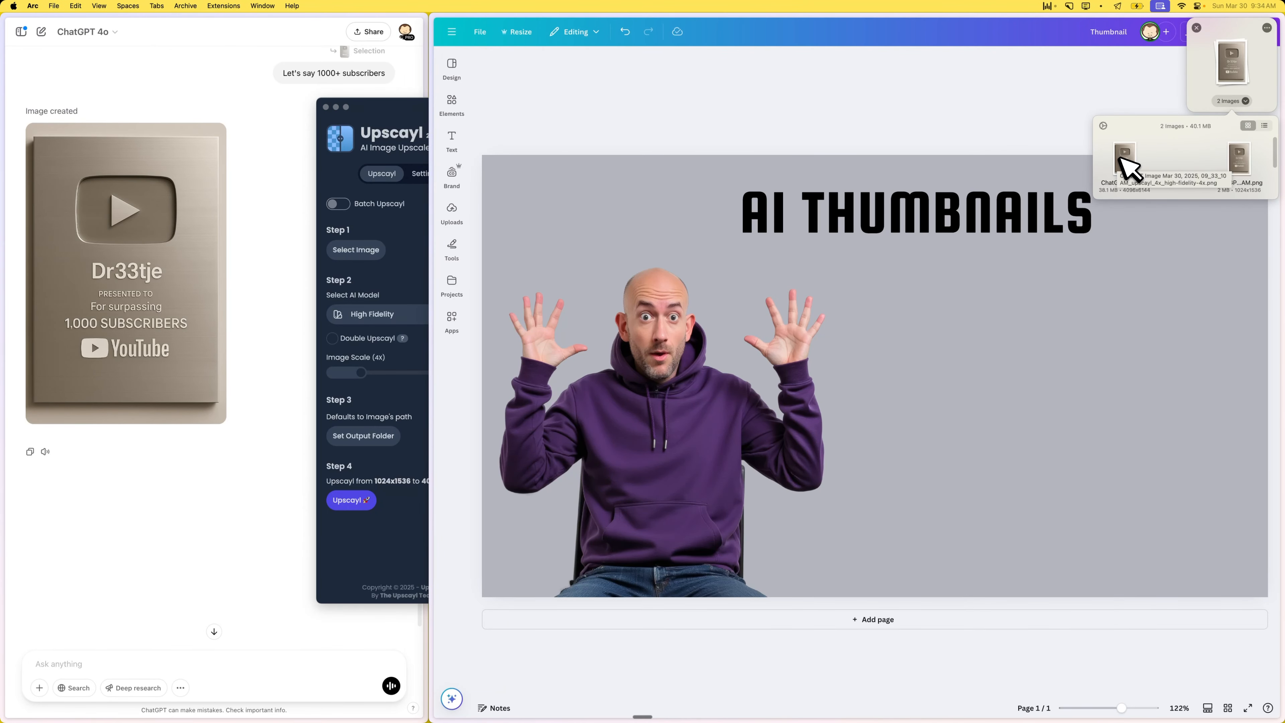
{"action": "left_click_drag", "start_coordinate": [1129, 153], "coordinate": [1023, 384]}
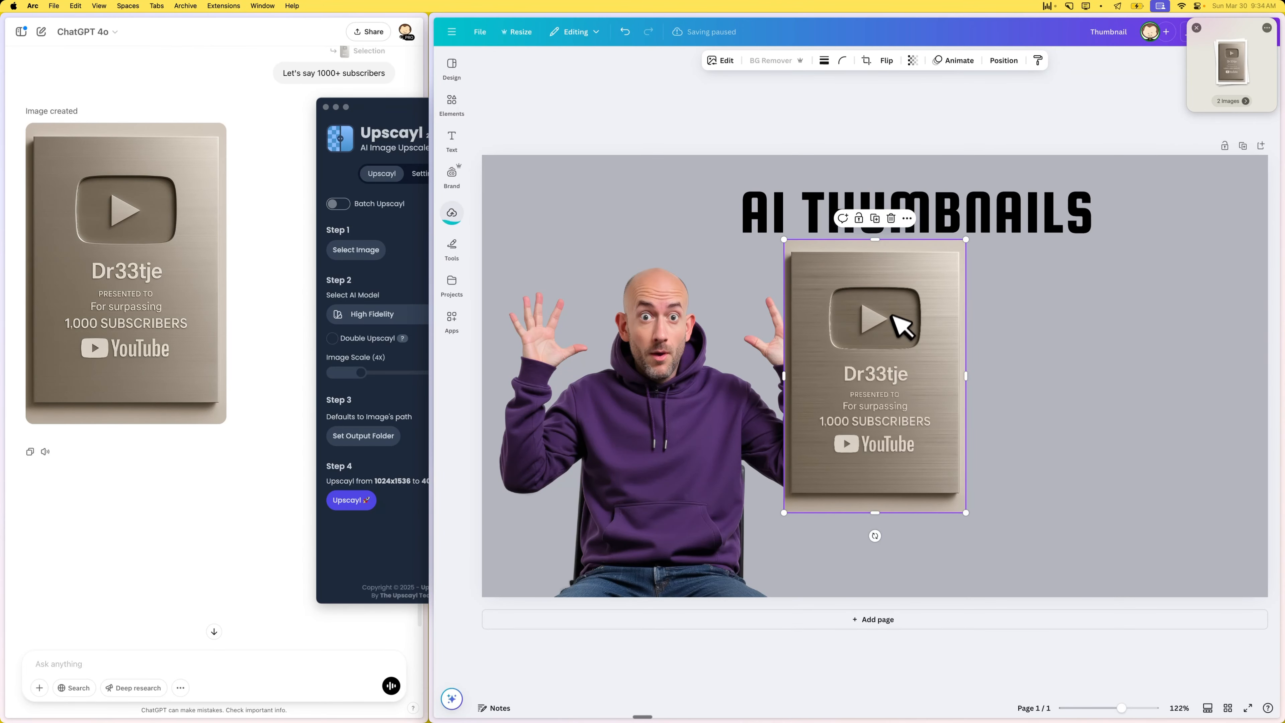
{"action": "left_click_drag", "start_coordinate": [898, 323], "coordinate": [1050, 322]}
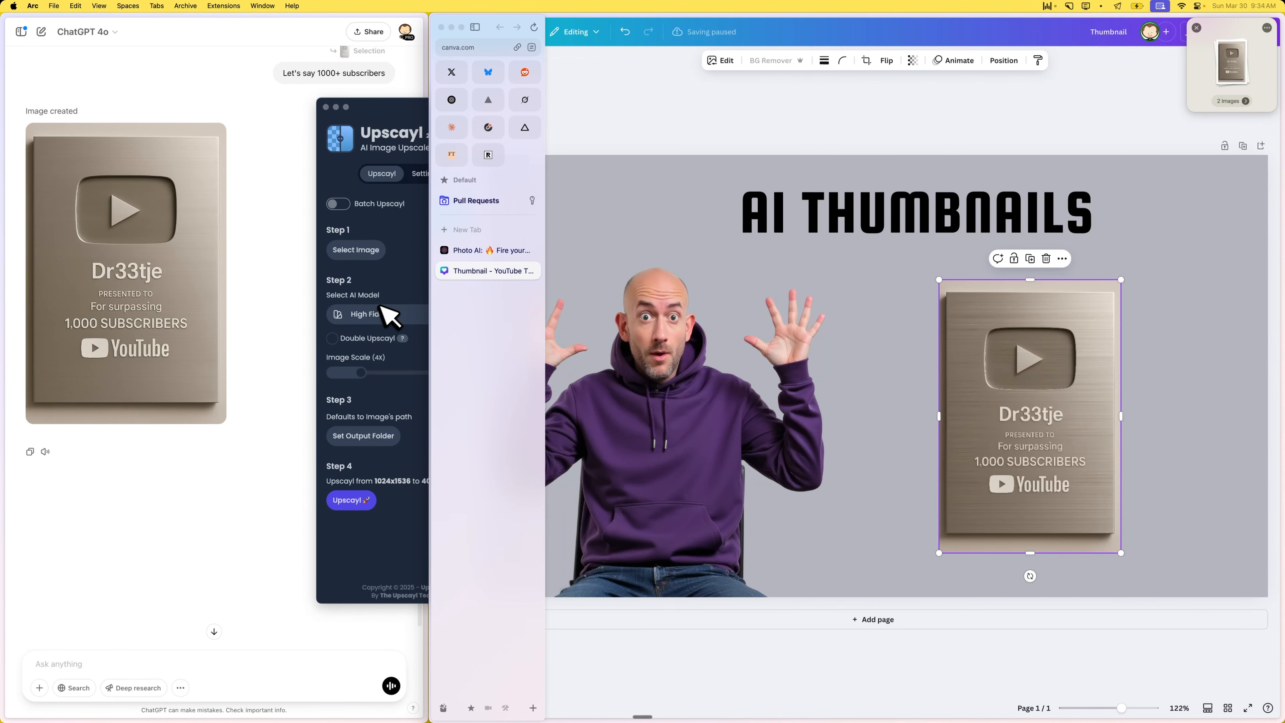
- Dismiss the floating image shelf and remove the background from the award image in the Canva design
{"action": "left_click", "coordinate": [402, 288]}
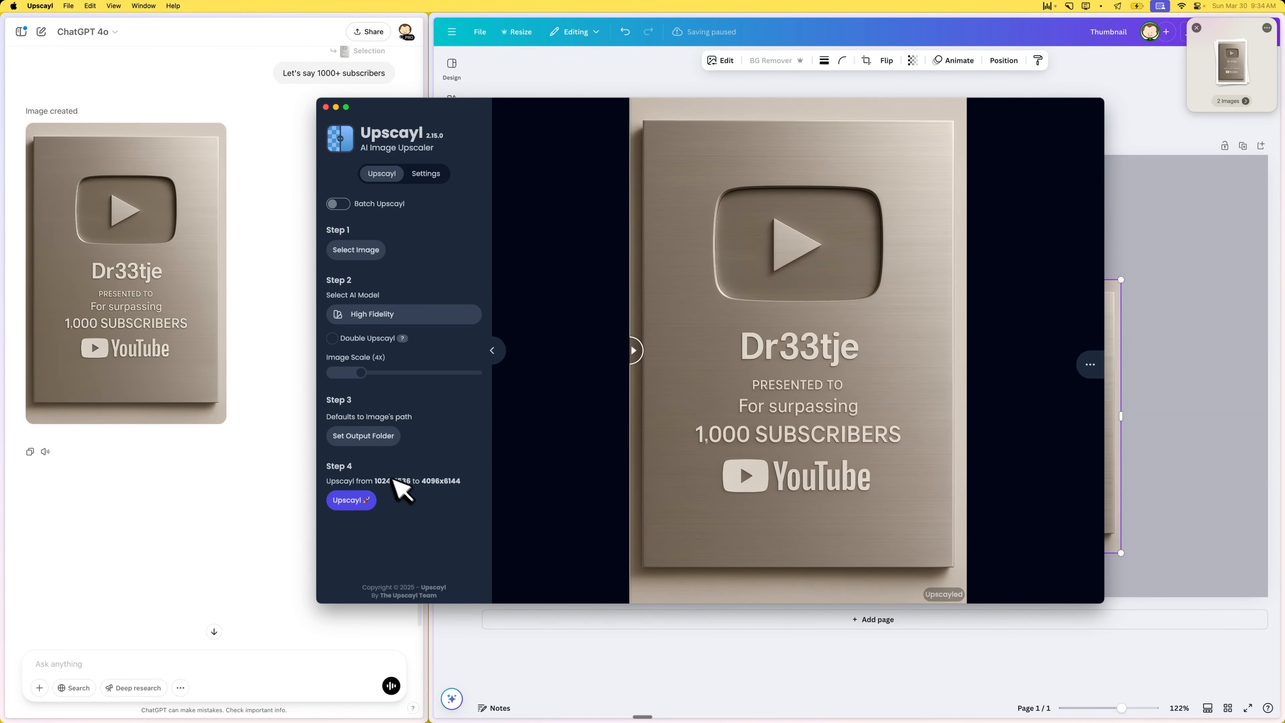
{"action": "left_click", "coordinate": [663, 56]}
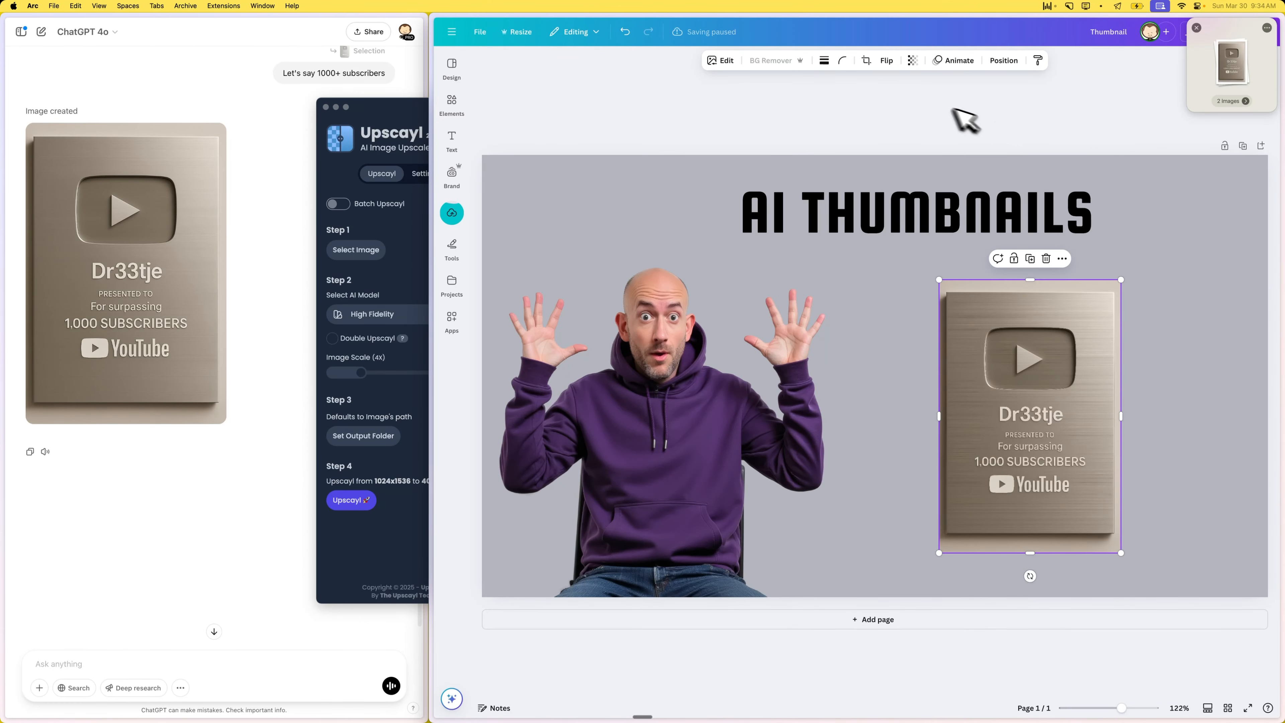
{"action": "left_click", "coordinate": [1197, 28]}
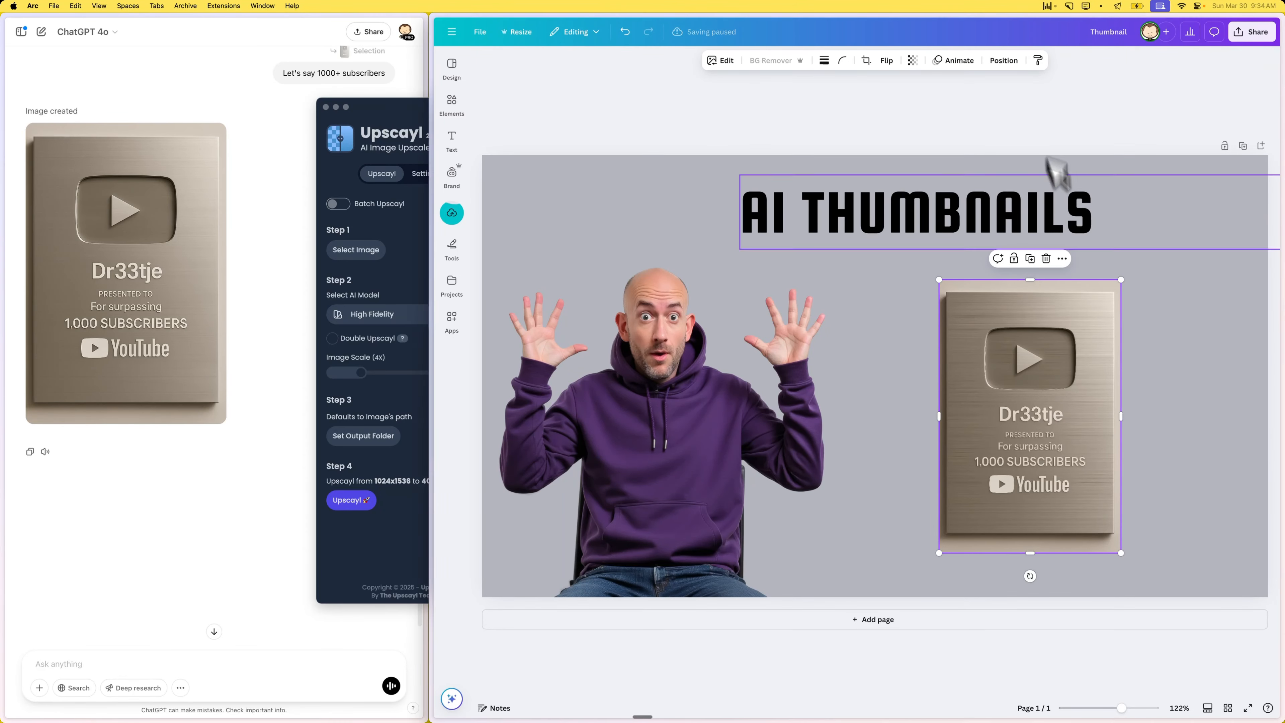
{"action": "left_click", "coordinate": [992, 124]}
{"action": "left_click", "coordinate": [1049, 363]}
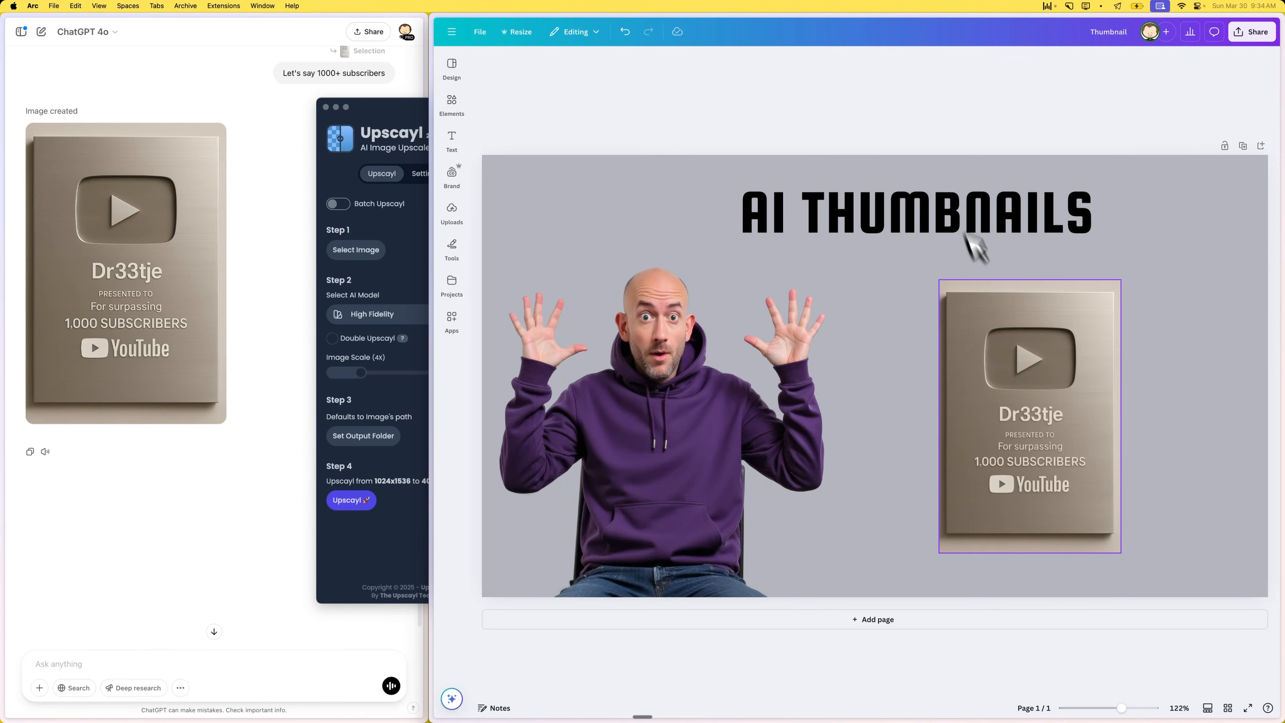
{"action": "left_click", "coordinate": [771, 61]}
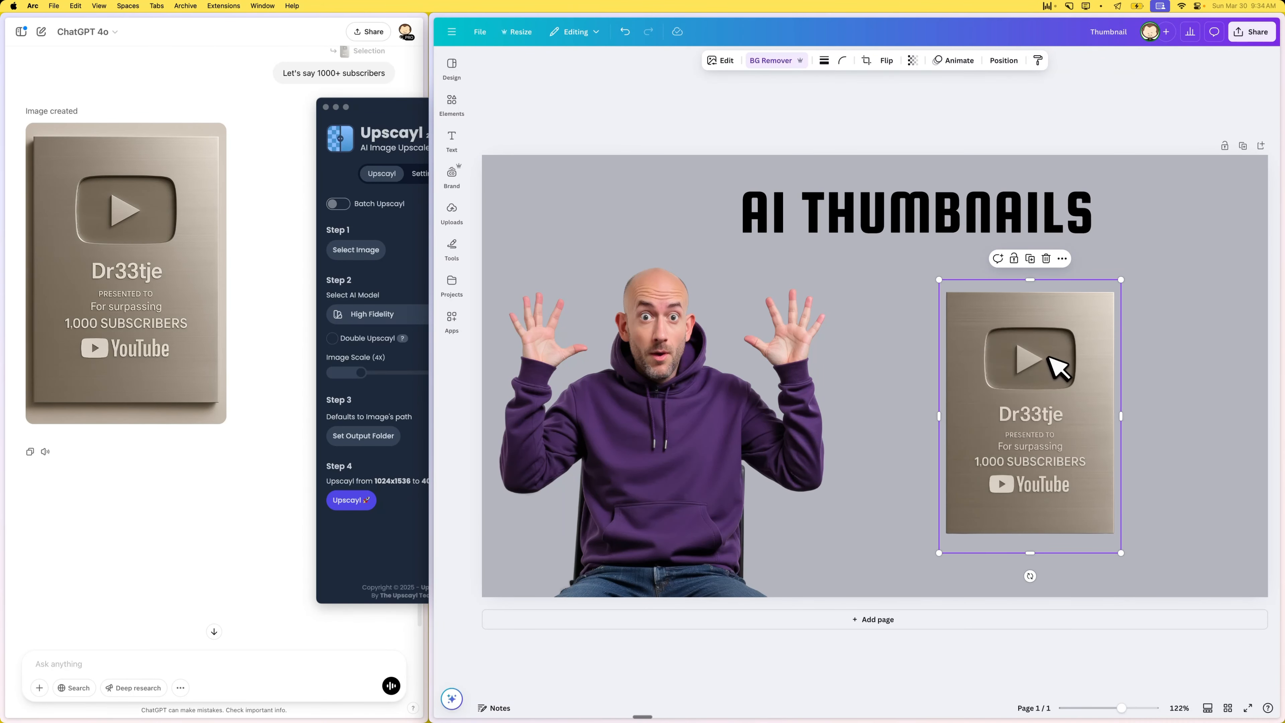
{"action": "left_click", "coordinate": [966, 131]}
- Enlarge the award image to nearly the page height and position it right of the man
{"action": "left_click", "coordinate": [1039, 339]}
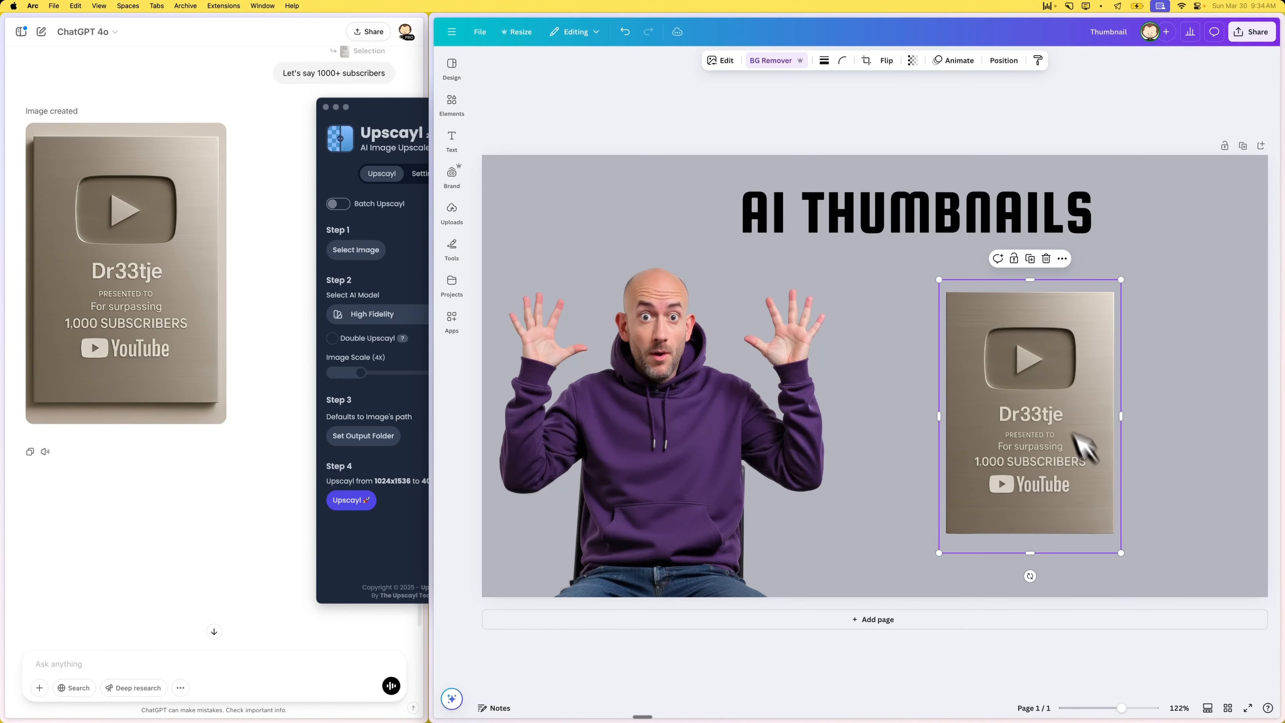
{"action": "left_click_drag", "start_coordinate": [1064, 413], "coordinate": [955, 325]}
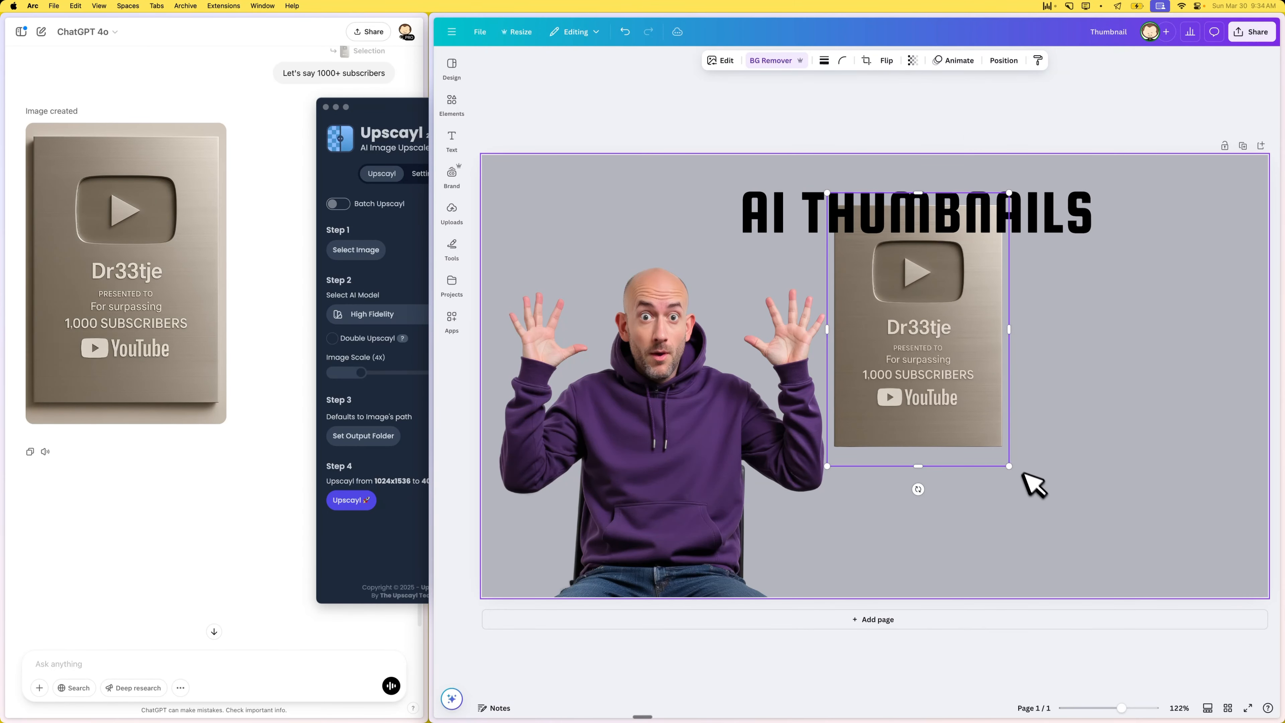
{"action": "left_click_drag", "start_coordinate": [1010, 466], "coordinate": [1104, 589]}
{"action": "left_click_drag", "start_coordinate": [1047, 435], "coordinate": [1133, 425]}
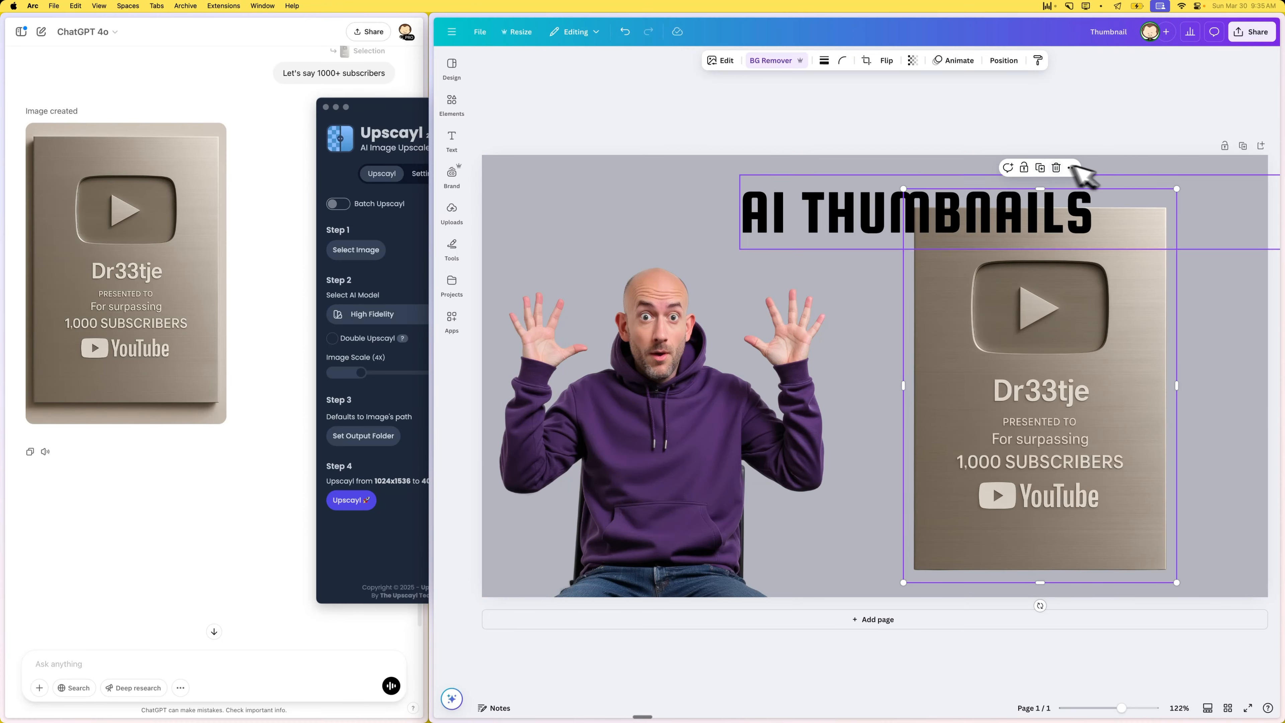
- Tilt the award slightly clockwise near the page's right edge and move the "AI THUMBNAILS" title left, clear of it
{"action": "left_click_drag", "start_coordinate": [1040, 605], "coordinate": [963, 605]}
{"action": "key", "text": "super+z"}
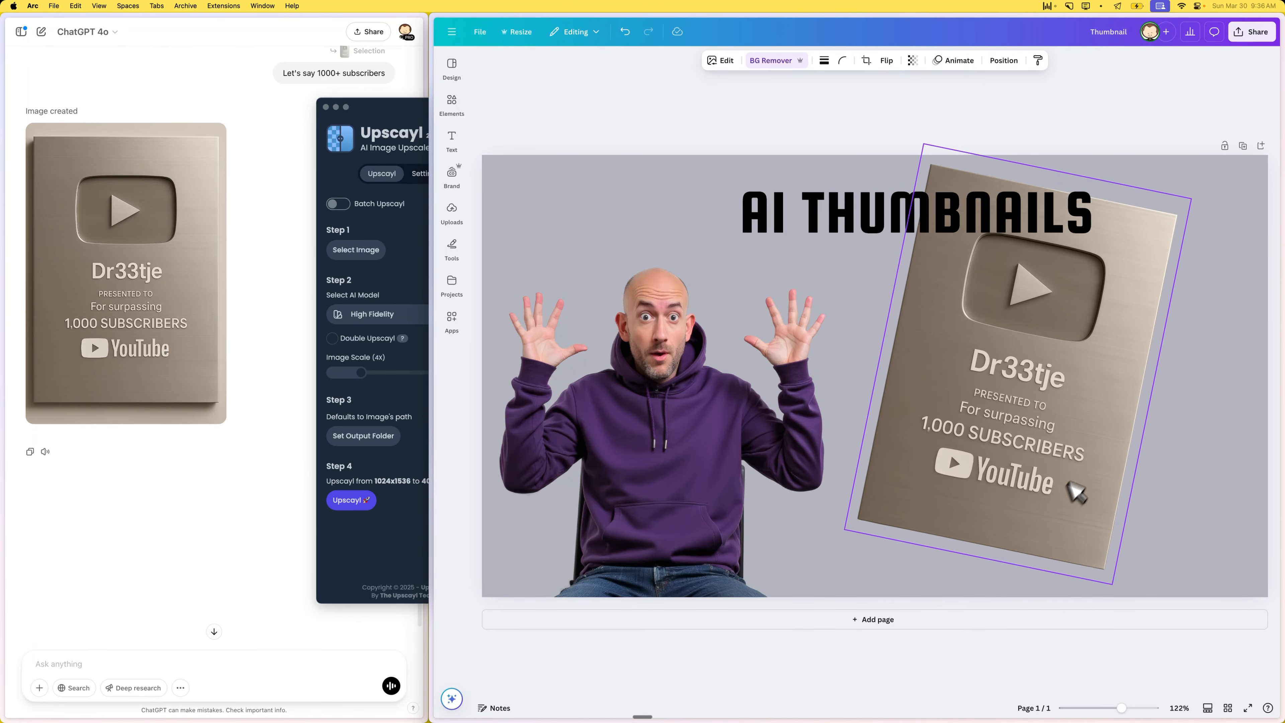
{"action": "left_click_drag", "start_coordinate": [1068, 483], "coordinate": [1135, 504]}
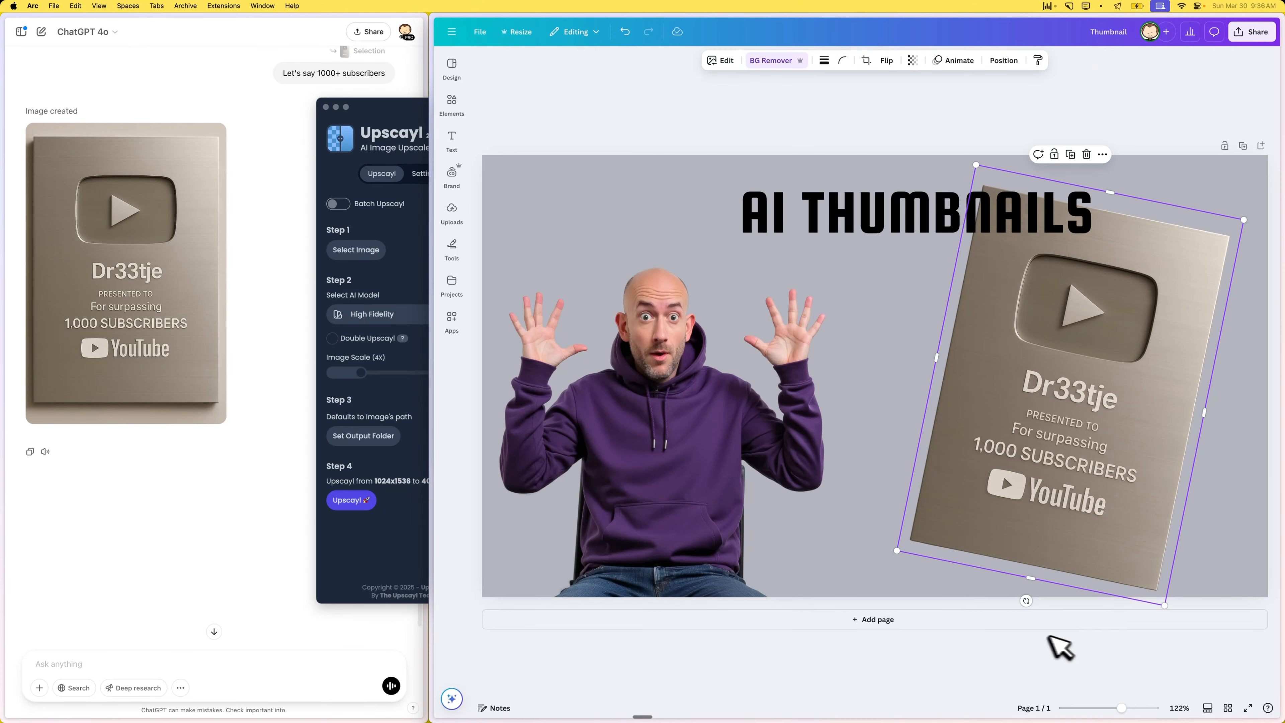
{"action": "left_click_drag", "start_coordinate": [1027, 602], "coordinate": [1044, 603]}
{"action": "left_click_drag", "start_coordinate": [1113, 524], "coordinate": [1138, 534]}
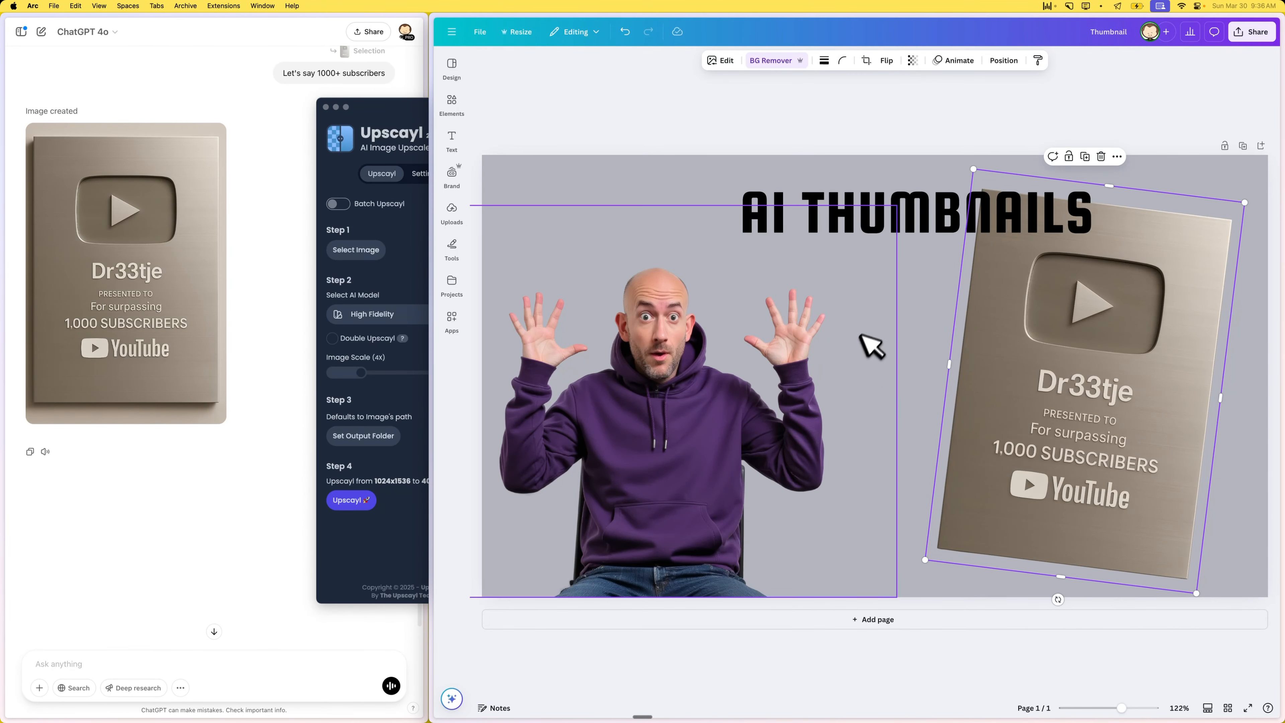
{"action": "left_click_drag", "start_coordinate": [902, 187], "coordinate": [756, 192]}
- Try purple, pink and yellow page backgrounds and settle on the light orange default solid color
{"action": "left_click", "coordinate": [775, 146]}
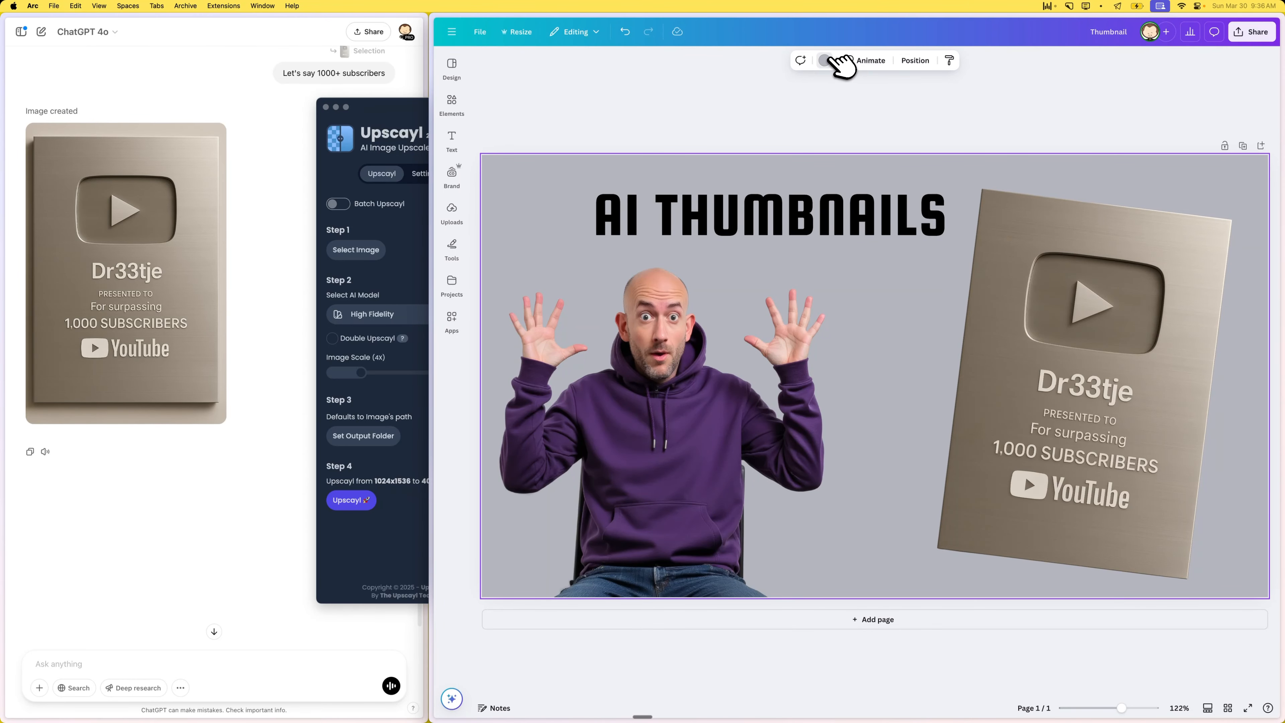
{"action": "left_click", "coordinate": [830, 61]}
{"action": "left_click", "coordinate": [603, 383]}
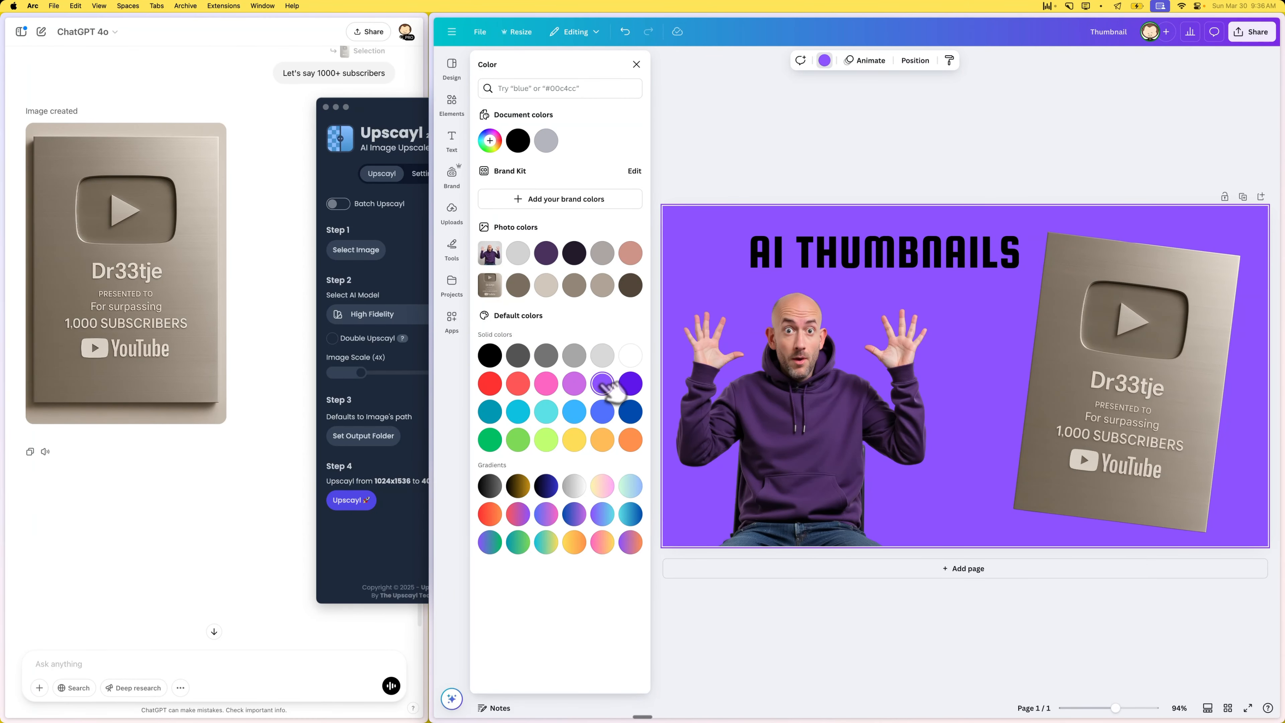
{"action": "left_click", "coordinate": [572, 384]}
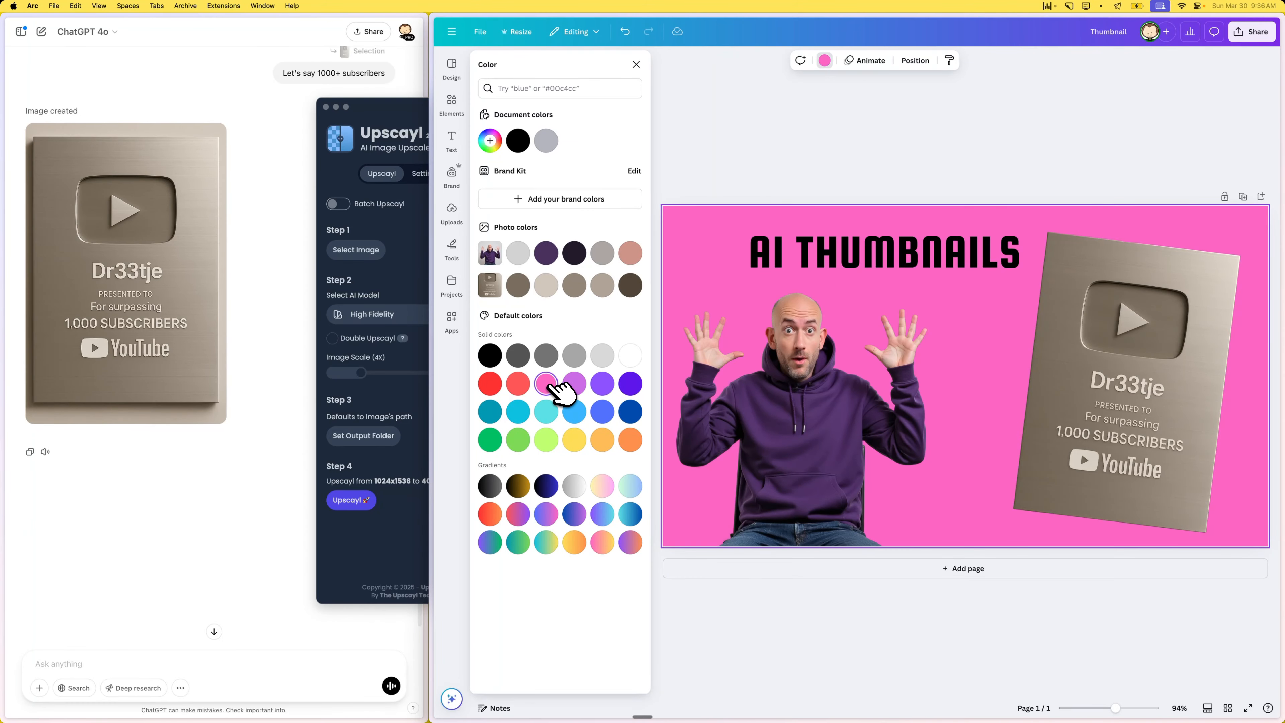
{"action": "left_click", "coordinate": [575, 440]}
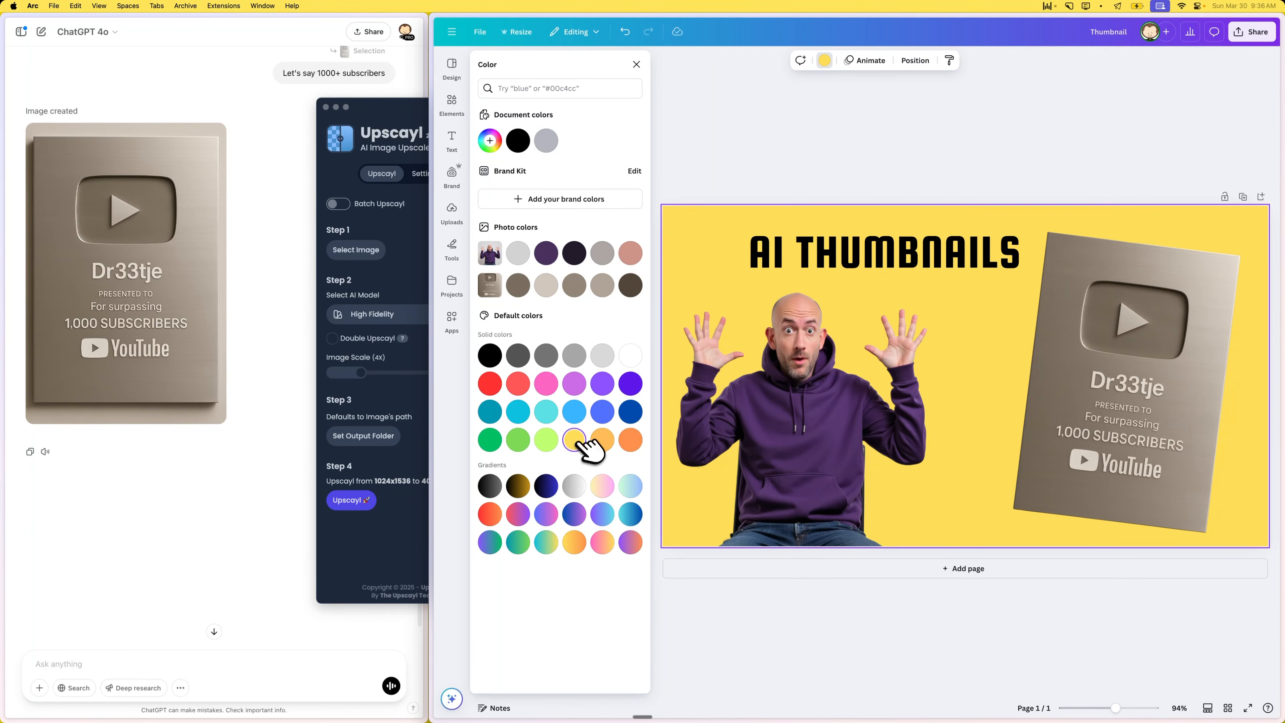
{"action": "left_click", "coordinate": [602, 440]}
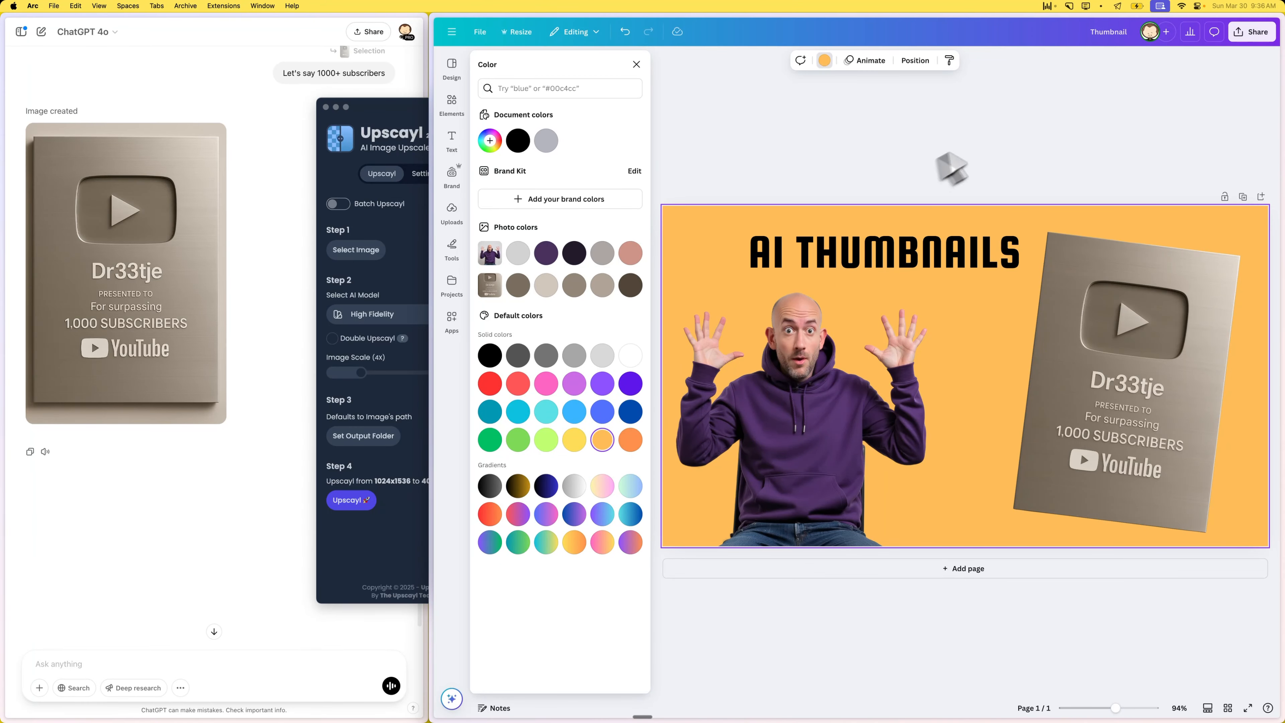
- Open the award's image editing options, preview the Fresco and Belvedere filters, and set the filter back to None
{"action": "left_click", "coordinate": [1057, 289]}
{"action": "left_click", "coordinate": [1039, 350]}
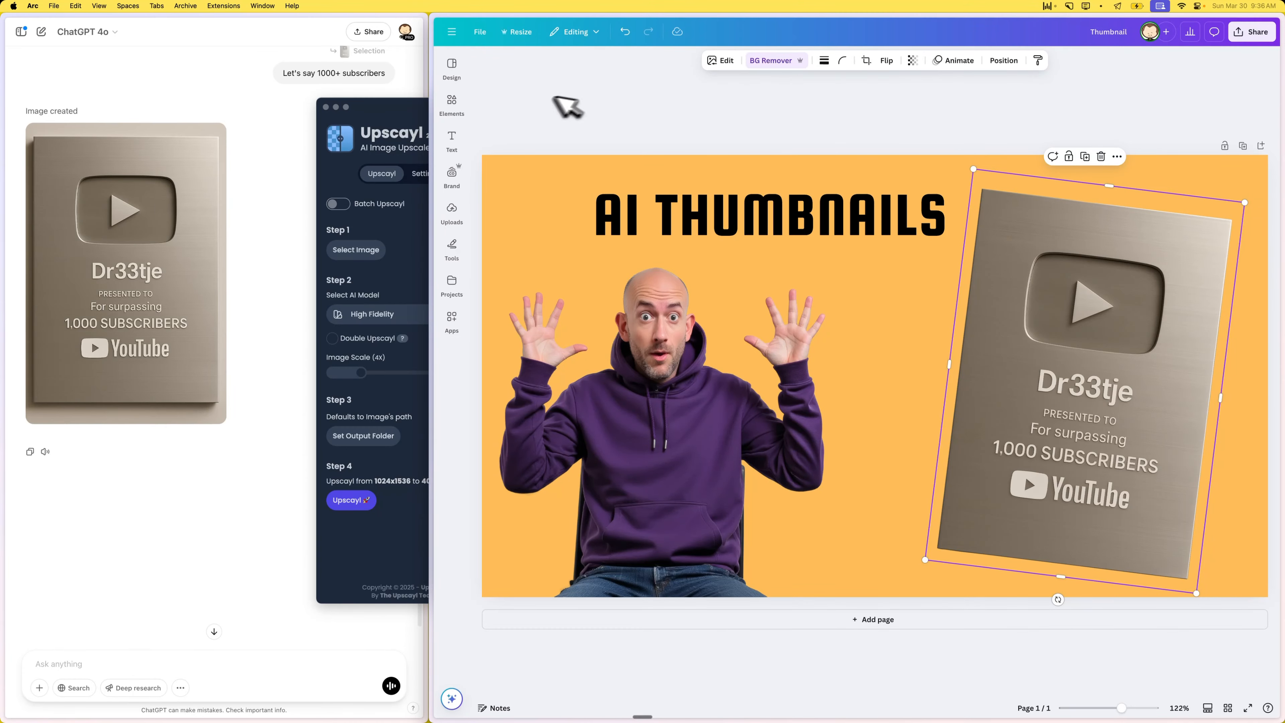
{"action": "left_click", "coordinate": [724, 61]}
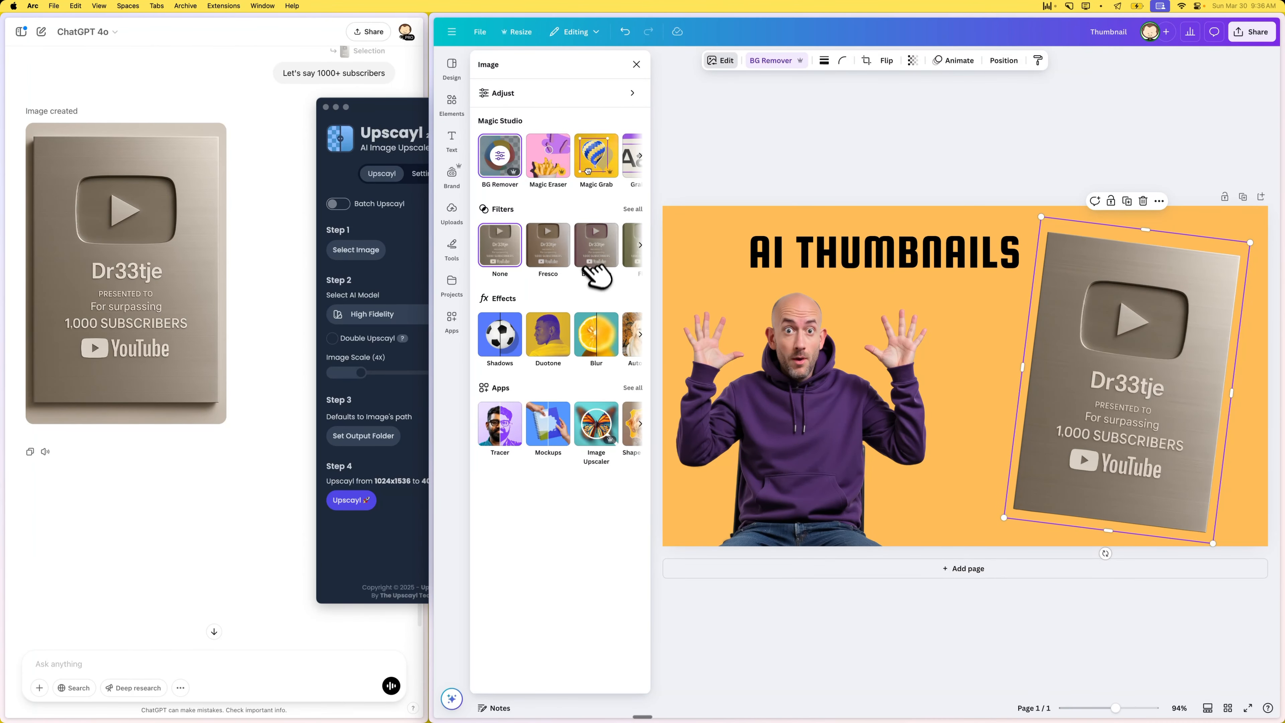
{"action": "left_click", "coordinate": [595, 256]}
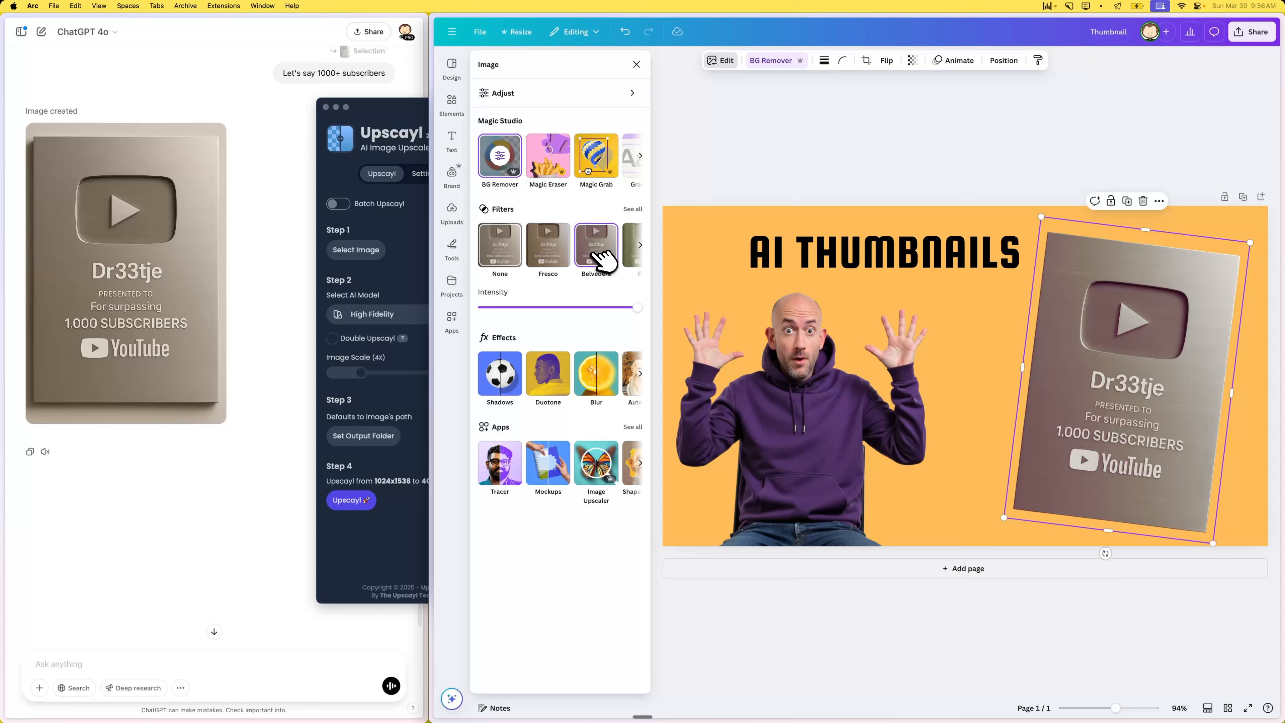
{"action": "left_click", "coordinate": [508, 257]}
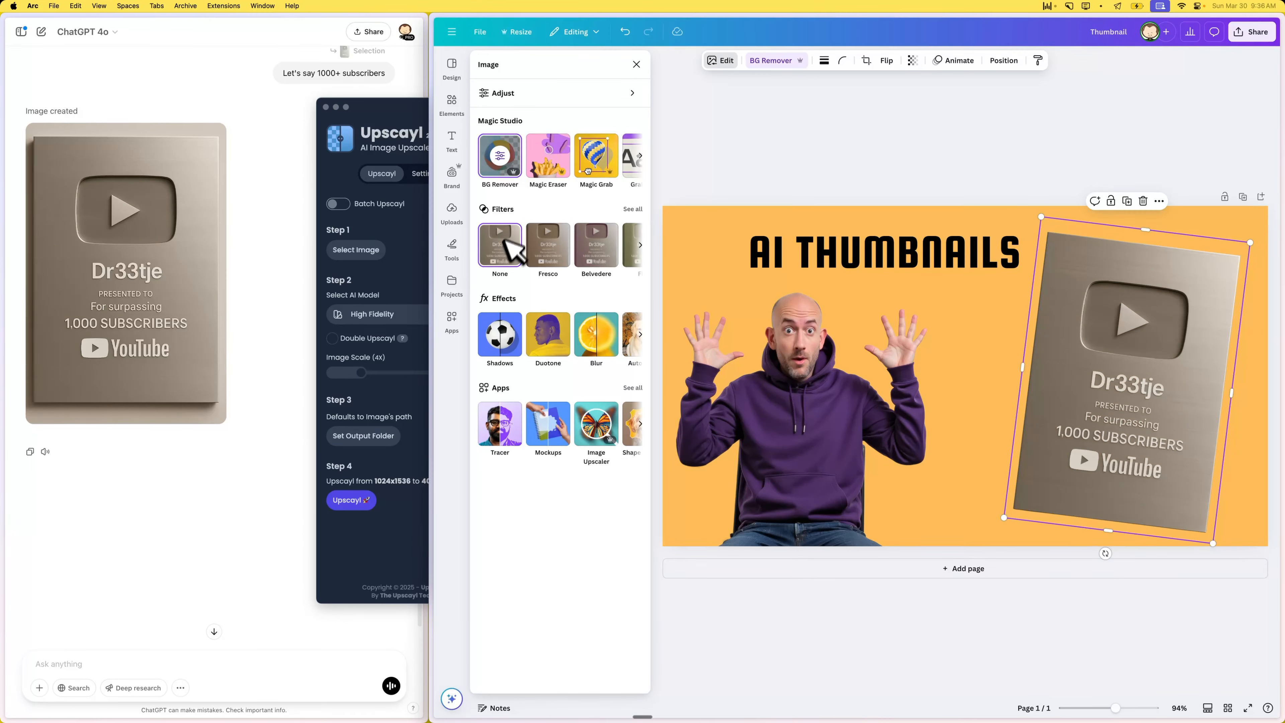
- Try Curved, Page lift, Angled and Backdrop shadows on the award, and undo Backdrop to keep the Angled shadow
{"action": "left_click", "coordinate": [516, 344]}
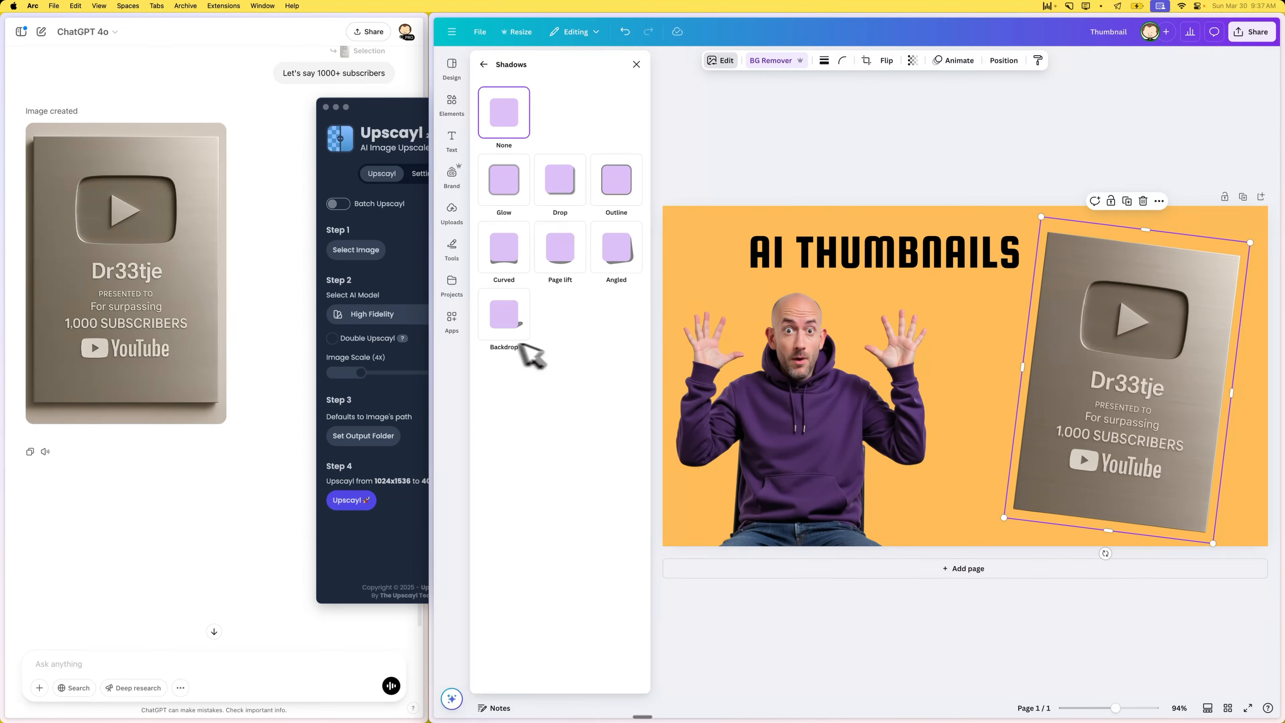
{"action": "left_click", "coordinate": [512, 252]}
{"action": "left_click", "coordinate": [567, 251]}
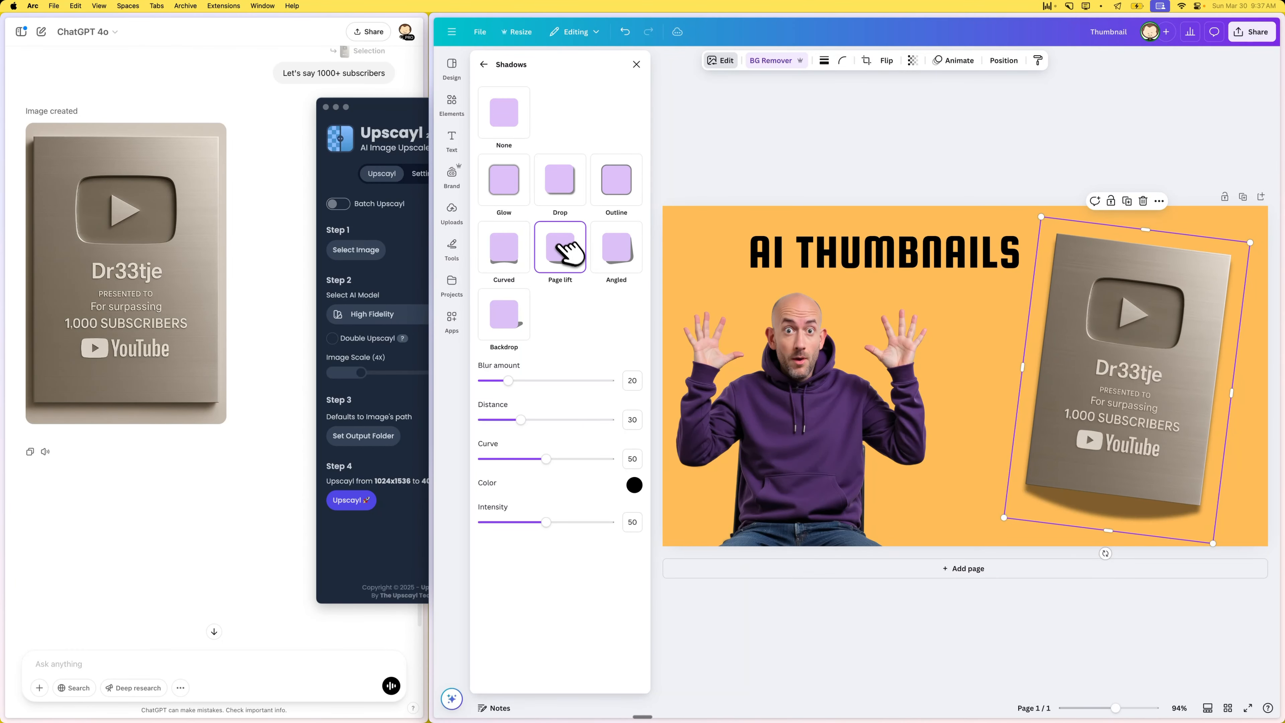
{"action": "left_click", "coordinate": [636, 251]}
{"action": "left_click", "coordinate": [519, 314]}
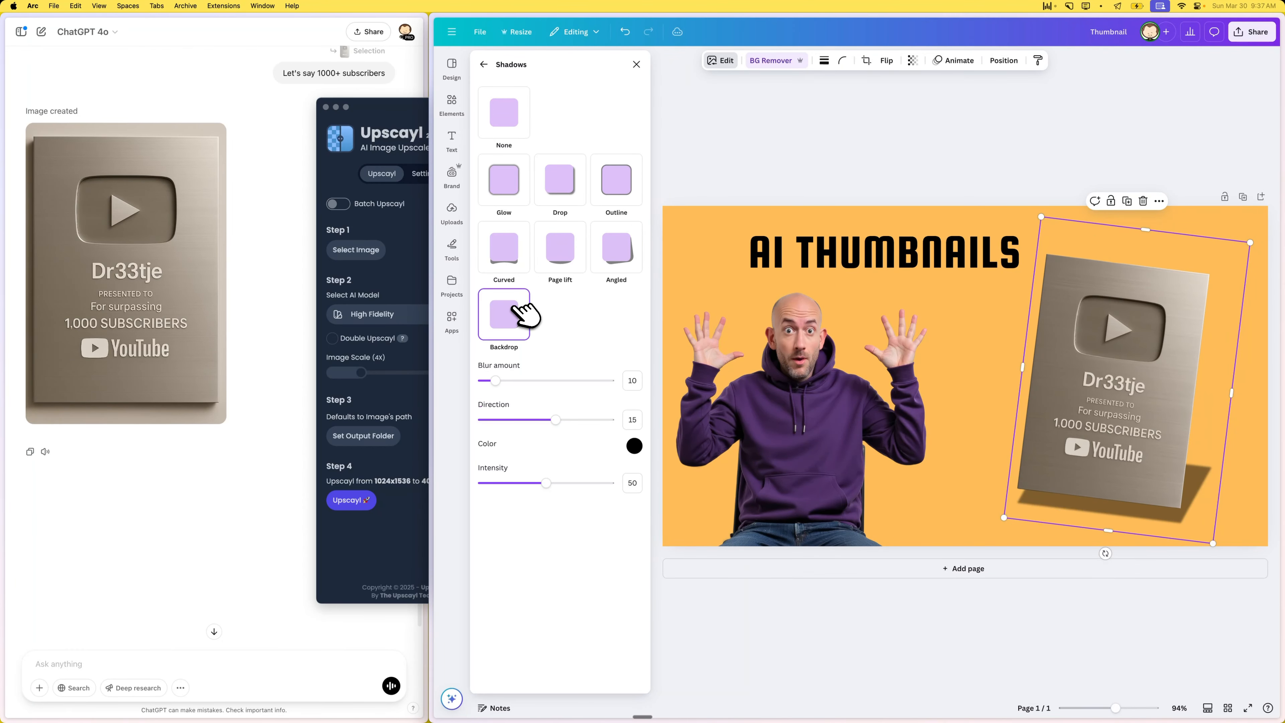
{"action": "left_click", "coordinate": [993, 154]}
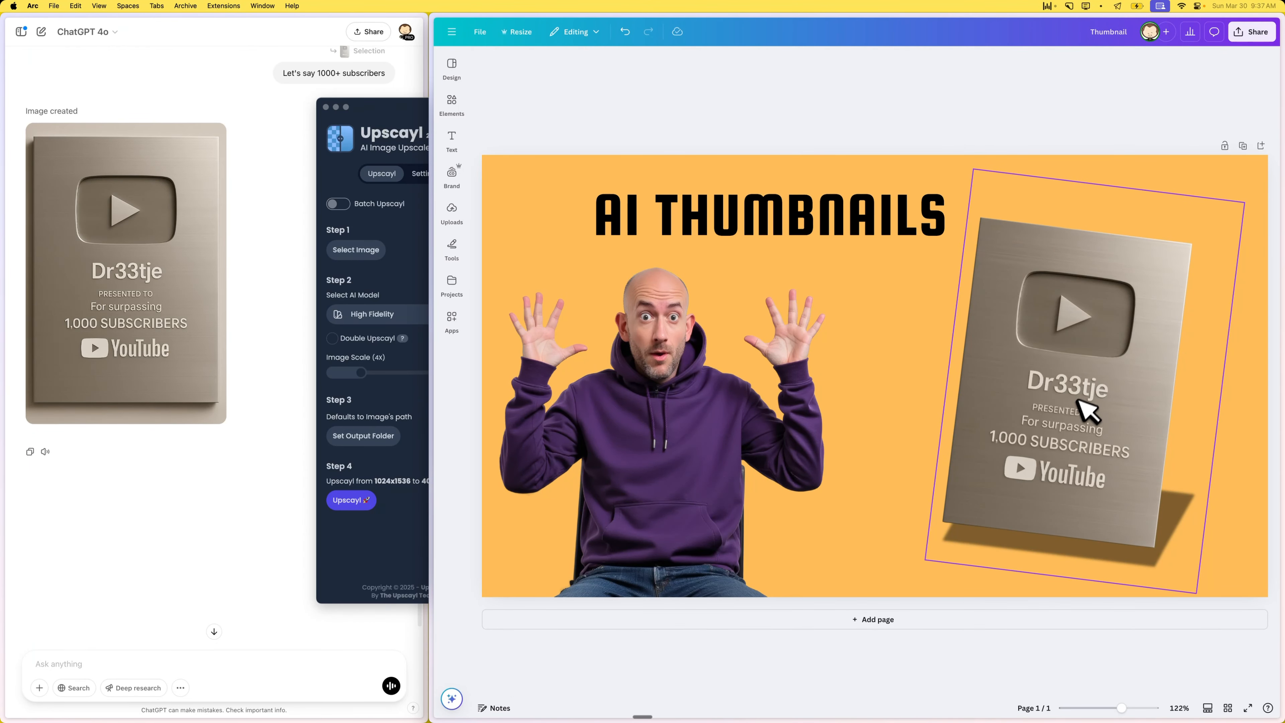
{"action": "key", "text": "super+z"}
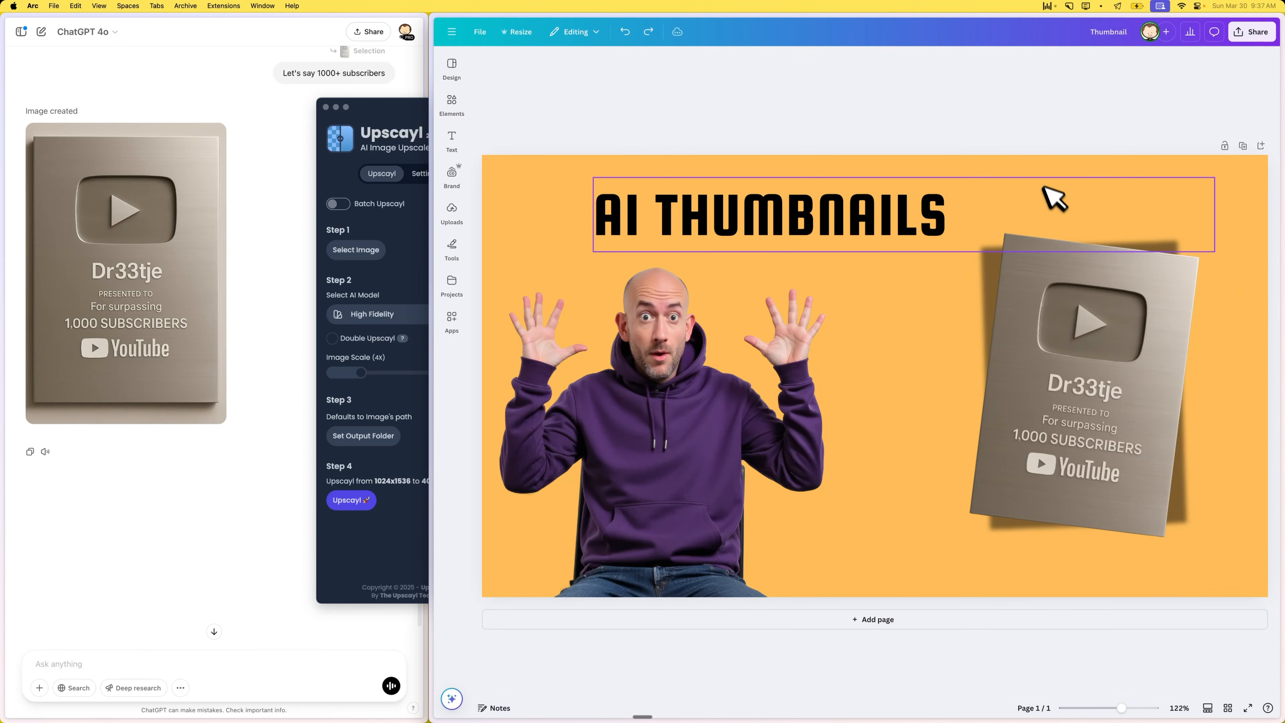
- Enlarge the shadowed award to fill the page's right side and move the title left and down, just above the man's head
{"action": "left_click", "coordinate": [1064, 345]}
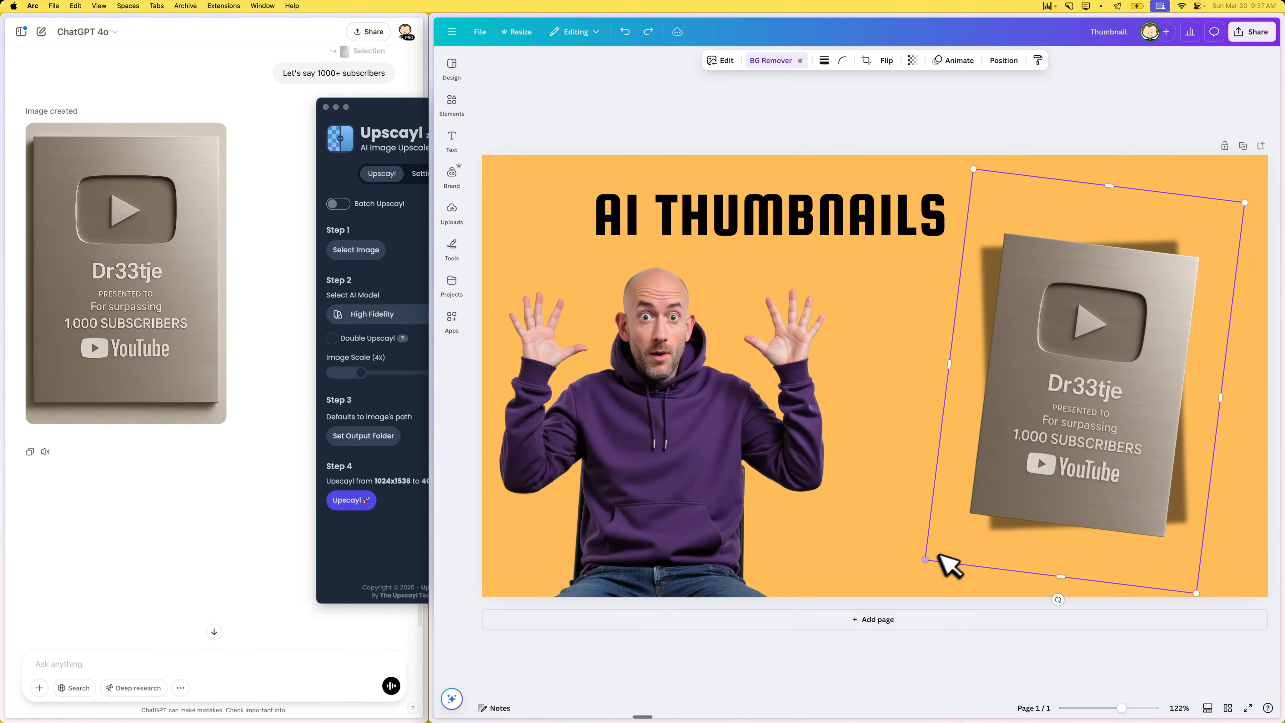
{"action": "left_click_drag", "start_coordinate": [925, 559], "coordinate": [1035, 468]}
{"action": "left_click_drag", "start_coordinate": [758, 200], "coordinate": [718, 229]}
{"action": "left_click", "coordinate": [701, 132]}
{"action": "left_click", "coordinate": [971, 293]}
{"action": "left_click_drag", "start_coordinate": [1050, 334], "coordinate": [1040, 334]}
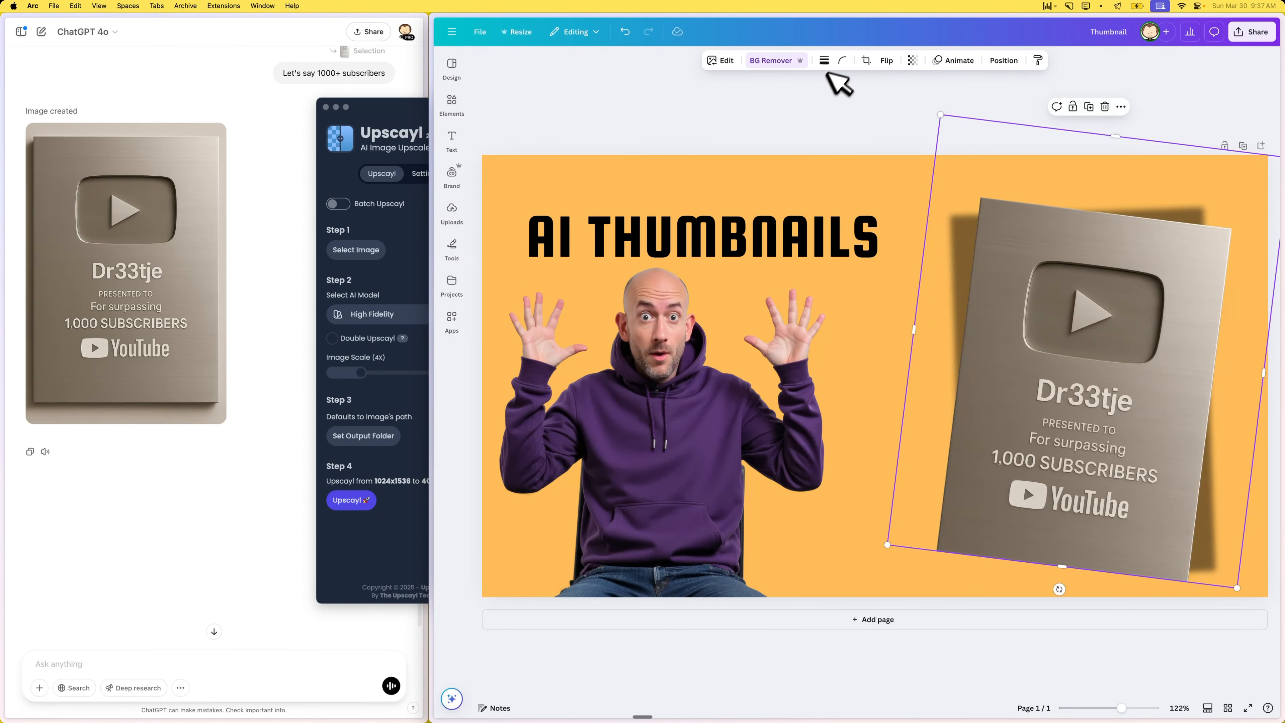
{"action": "left_click", "coordinate": [822, 109]}
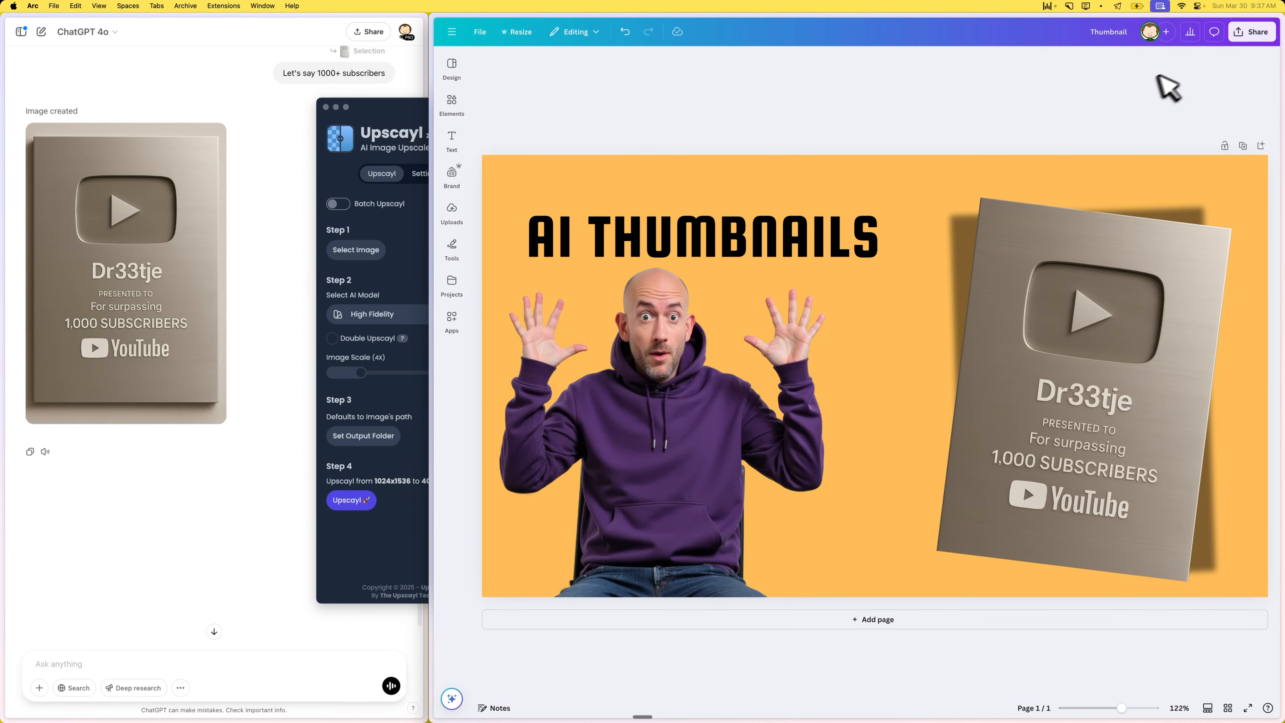
- Open the design's PNG download settings and select the size multiplier value for editing
{"action": "left_click", "coordinate": [1252, 31]}
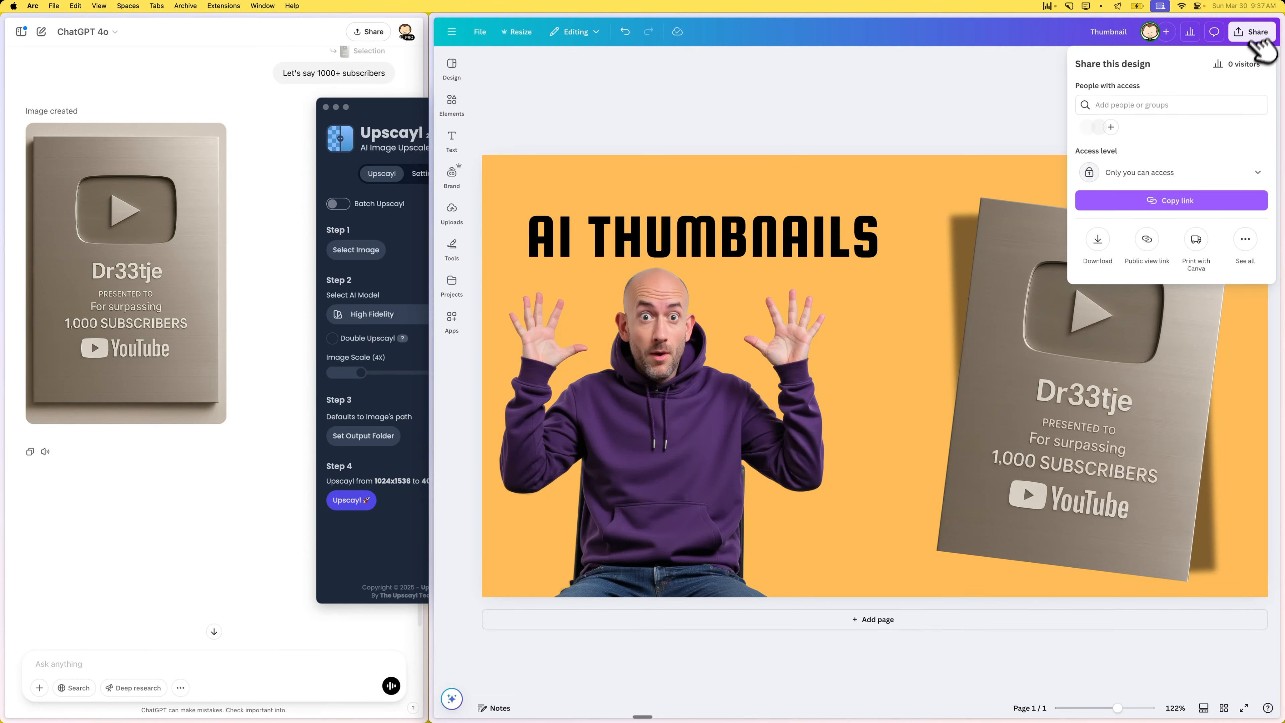
{"action": "left_click", "coordinate": [1098, 239]}
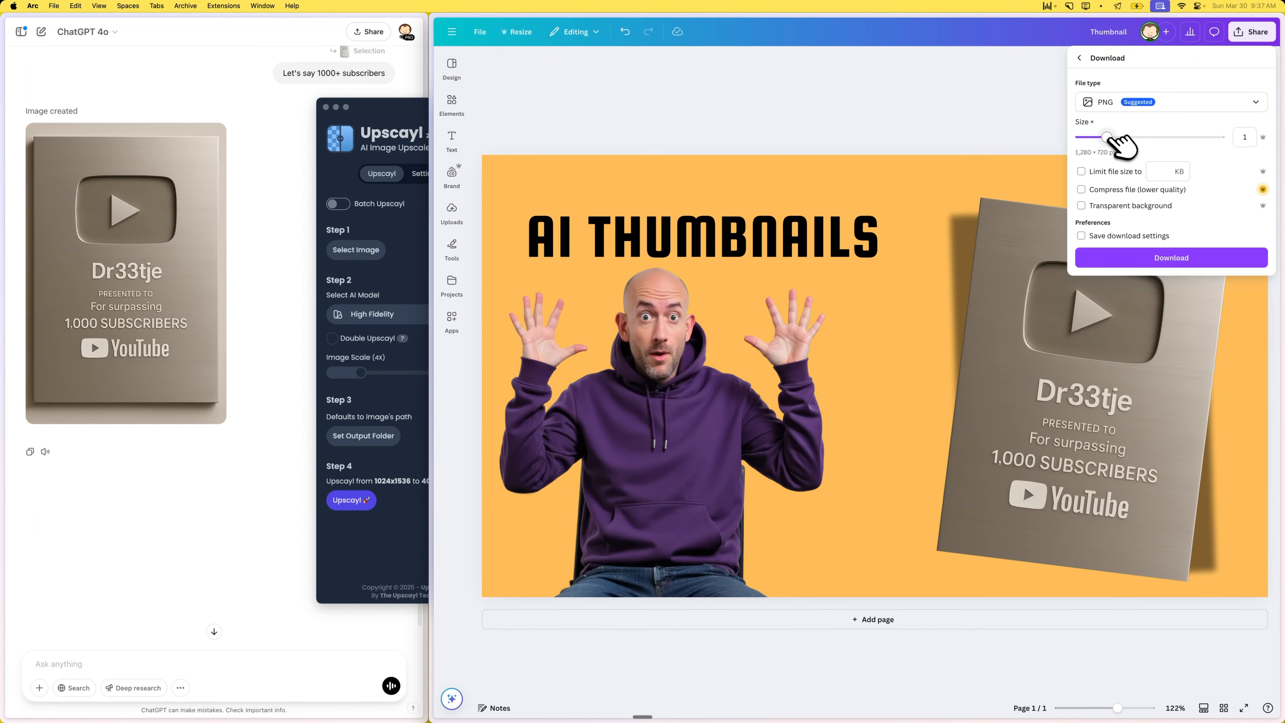
{"action": "key", "text": "super+a"}
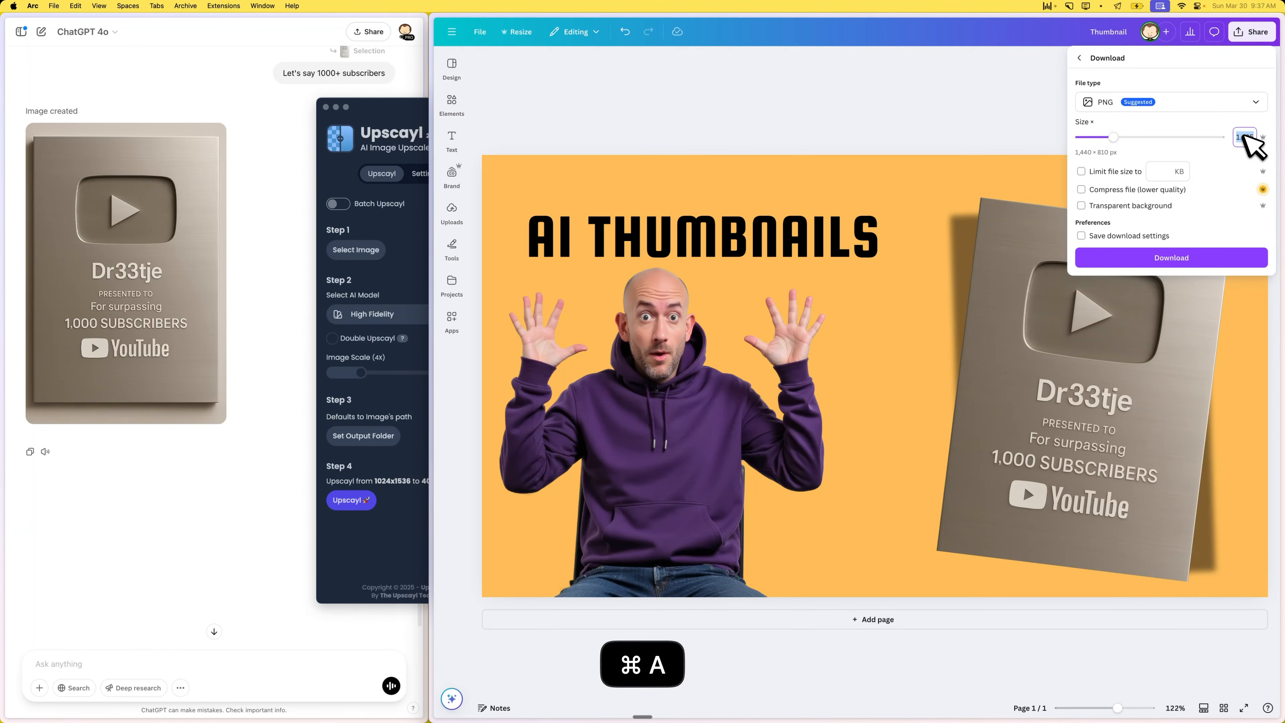